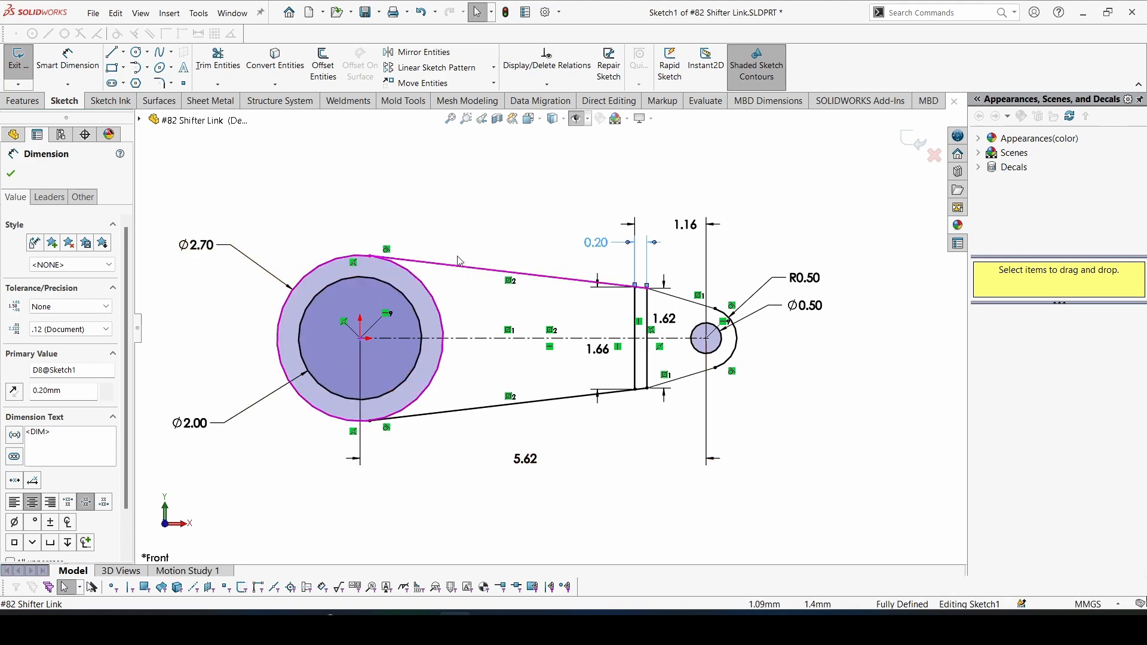
Step: Review the link profile's dimensions in Sketch1, repositioning the 1.66 and 5.62 dimensions, and exit the sketch
left_click_drag(610, 362, 605, 365)
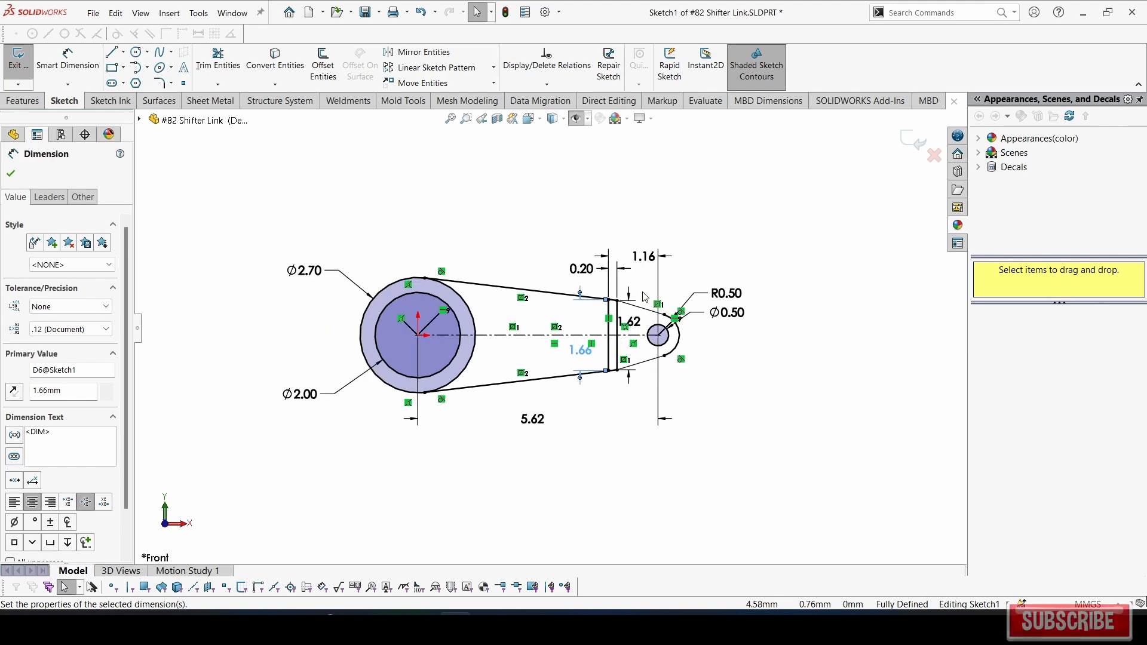
scroll(606, 339, "down", 2)
scroll(606, 339, "down", 5)
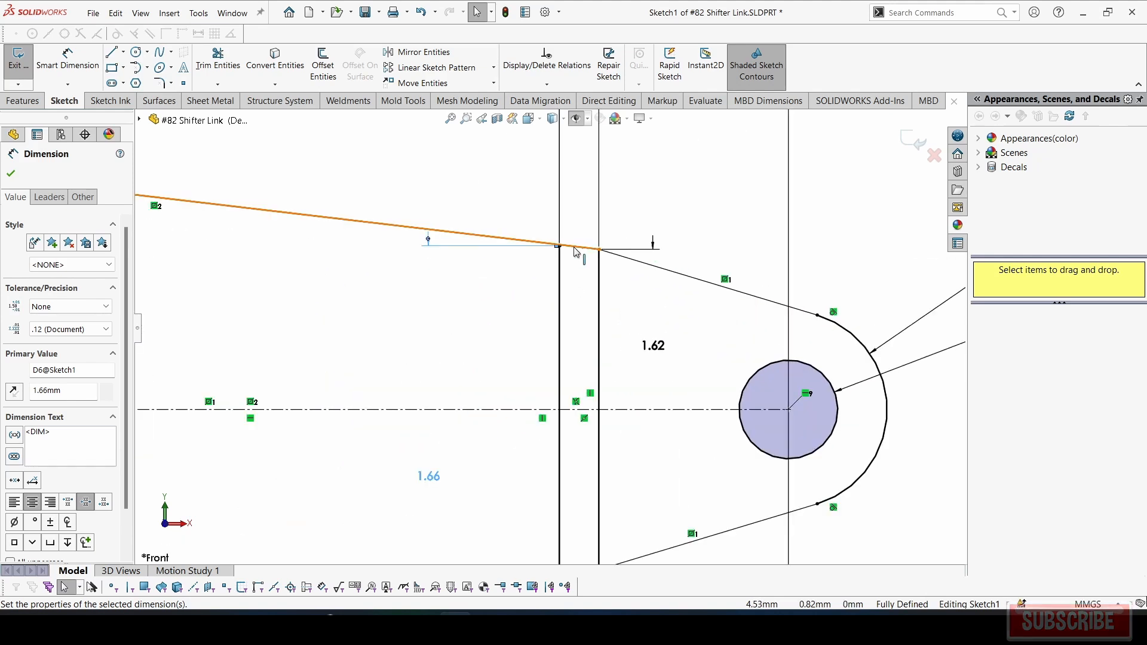
scroll(569, 318, "up", 2)
scroll(569, 318, "up", 4)
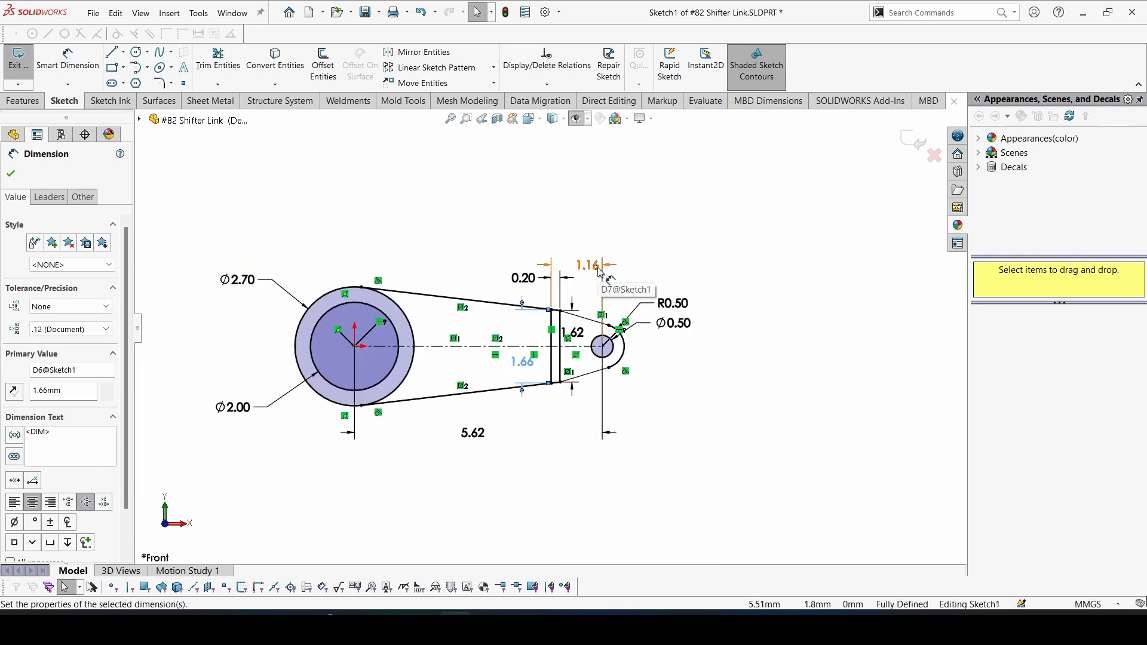
mouse_move(478, 441)
left_mouse_down()
mouse_move(480, 427)
mouse_move(484, 442)
left_mouse_up()
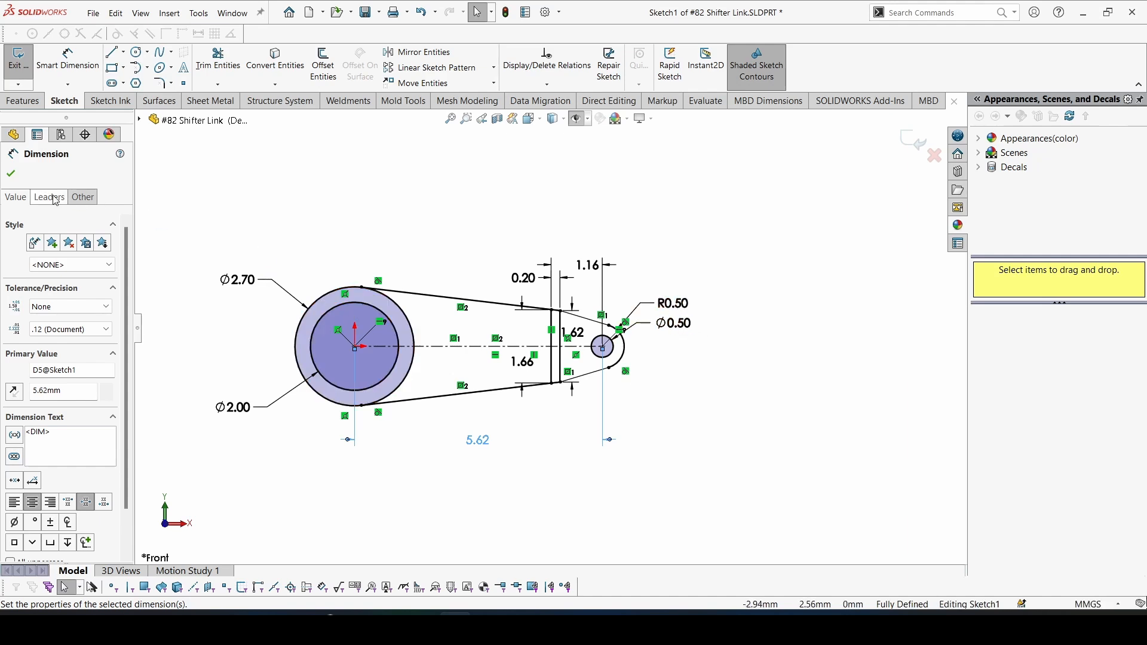
left_click(14, 177)
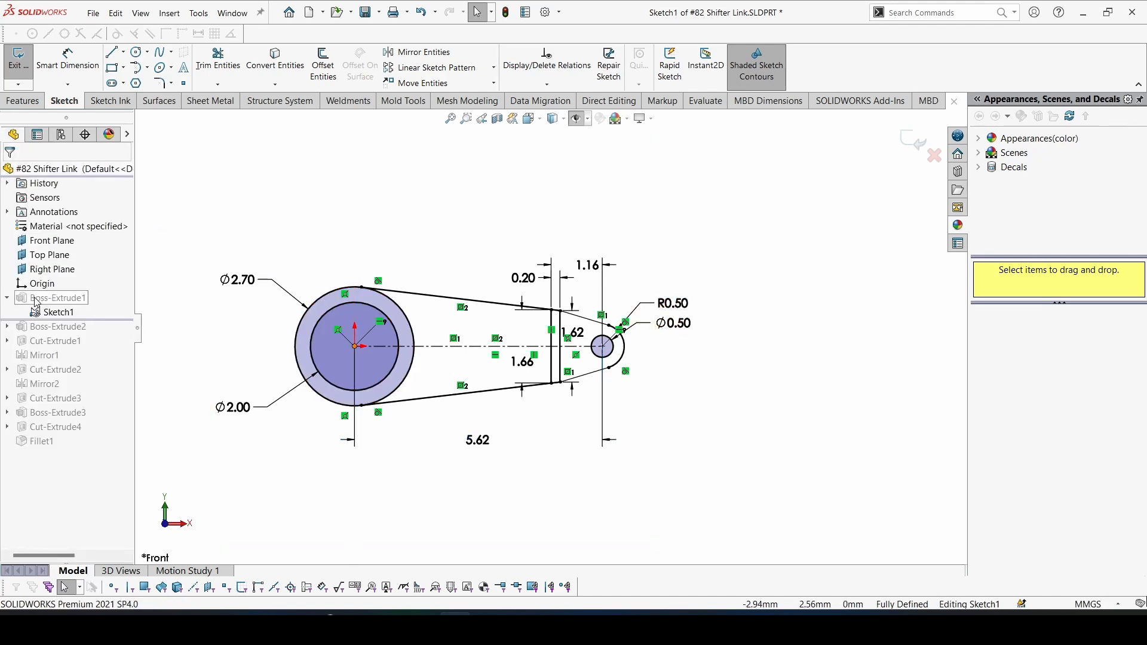
left_click(915, 148)
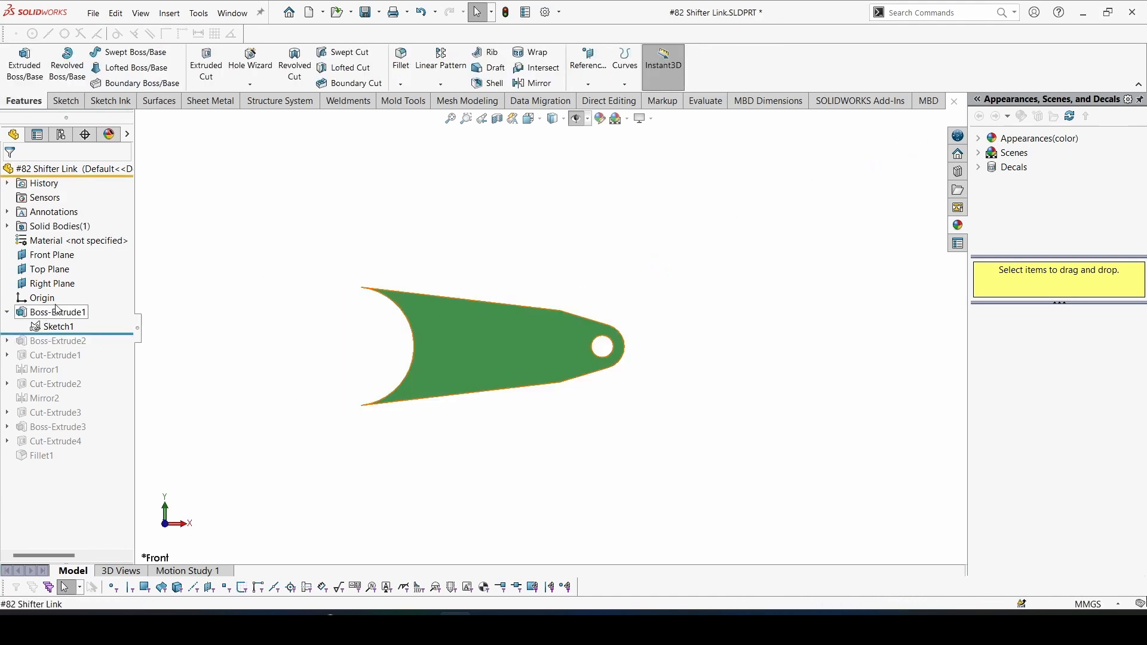
Step: Open the definition of Boss-Extrude1, examine its selected contours and extrusion depth, and close it
left_click(58, 310)
left_click(64, 288)
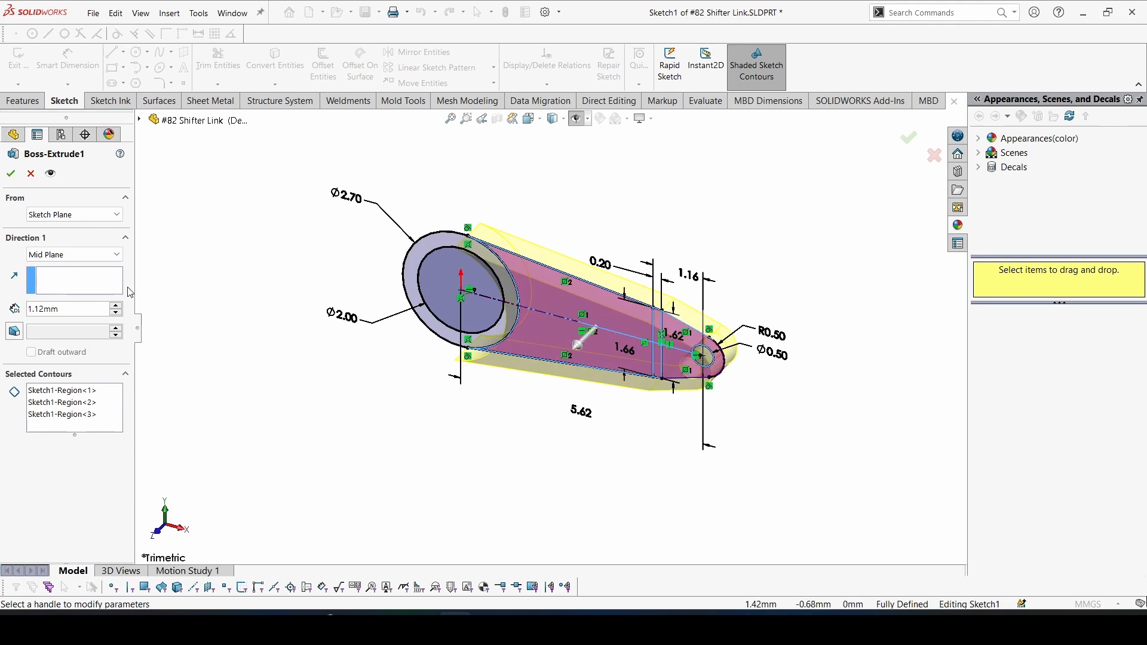
left_click(51, 404)
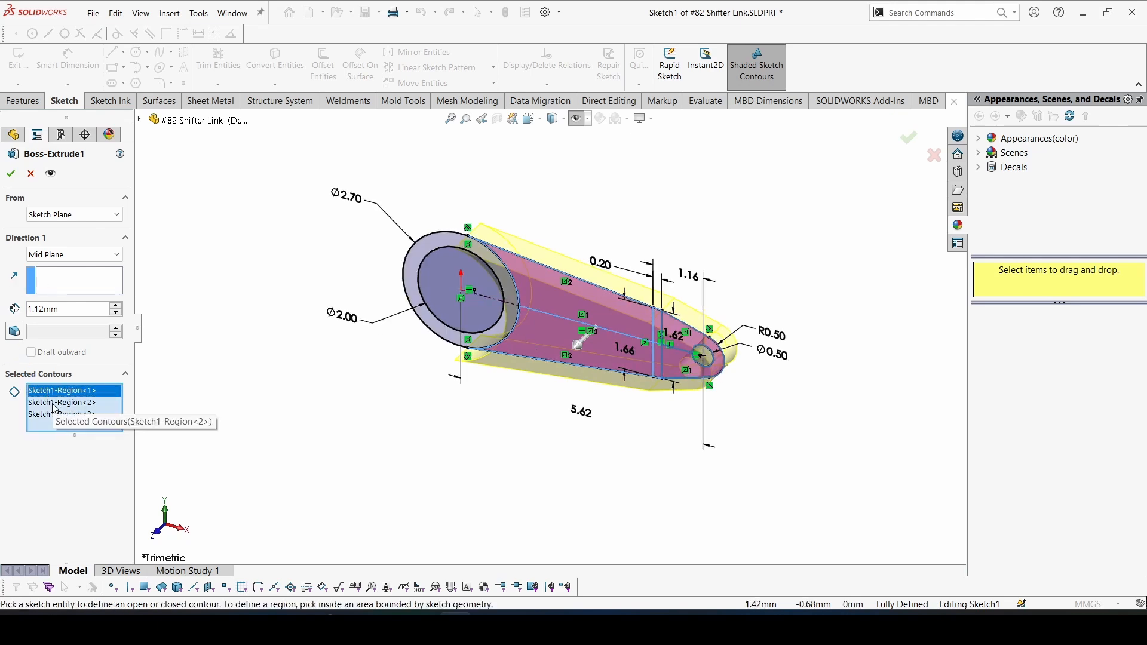
left_click(53, 404)
left_click(59, 414)
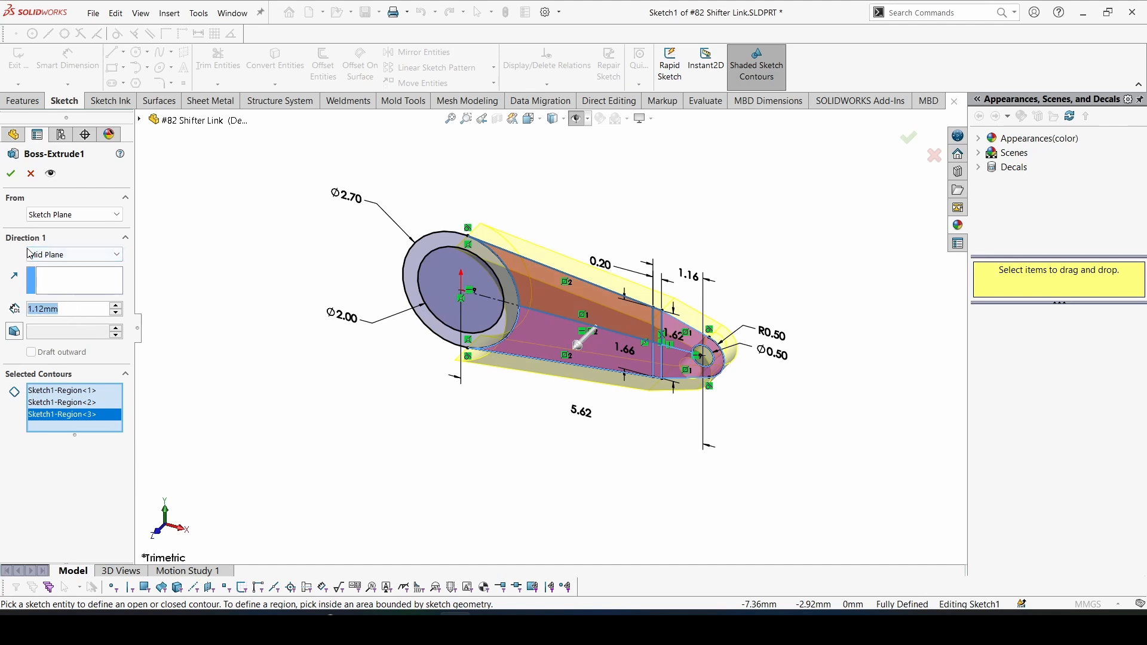
key("Return")
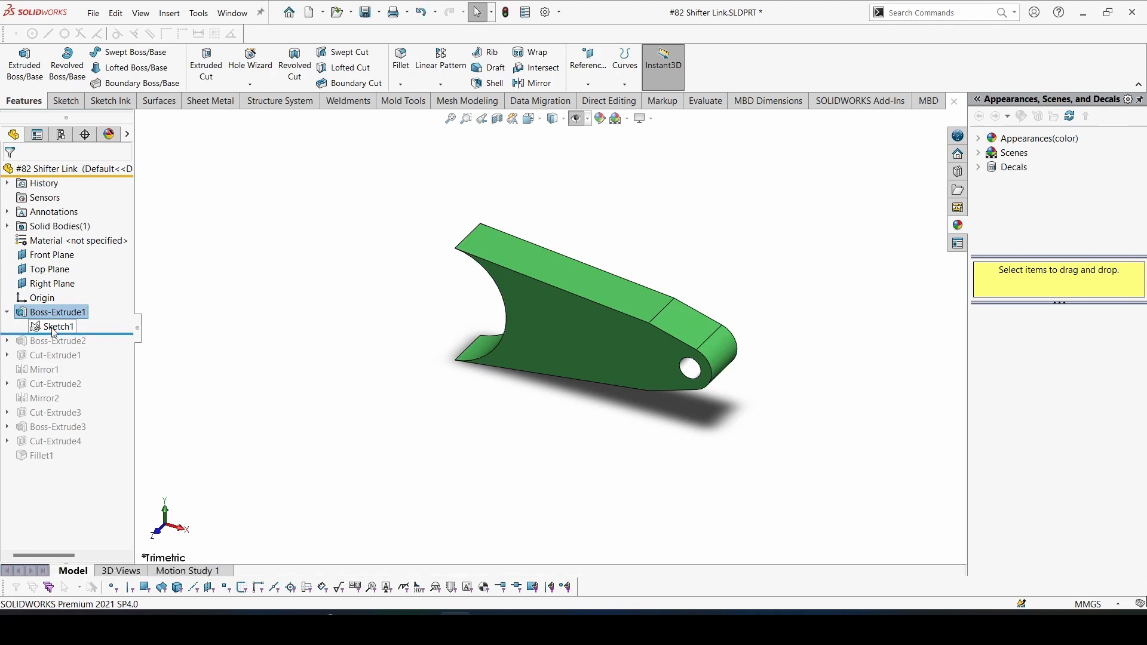
Step: Show Sketch1 of the first extrusion over the model and hide it again
right_click(53, 332)
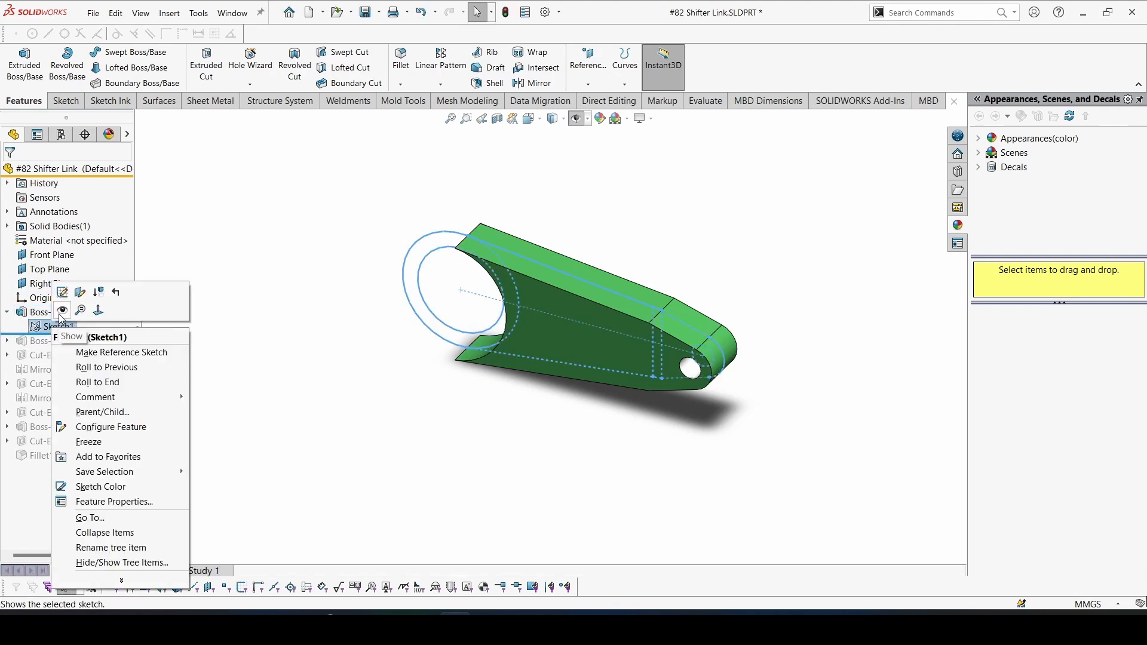
key("Escape")
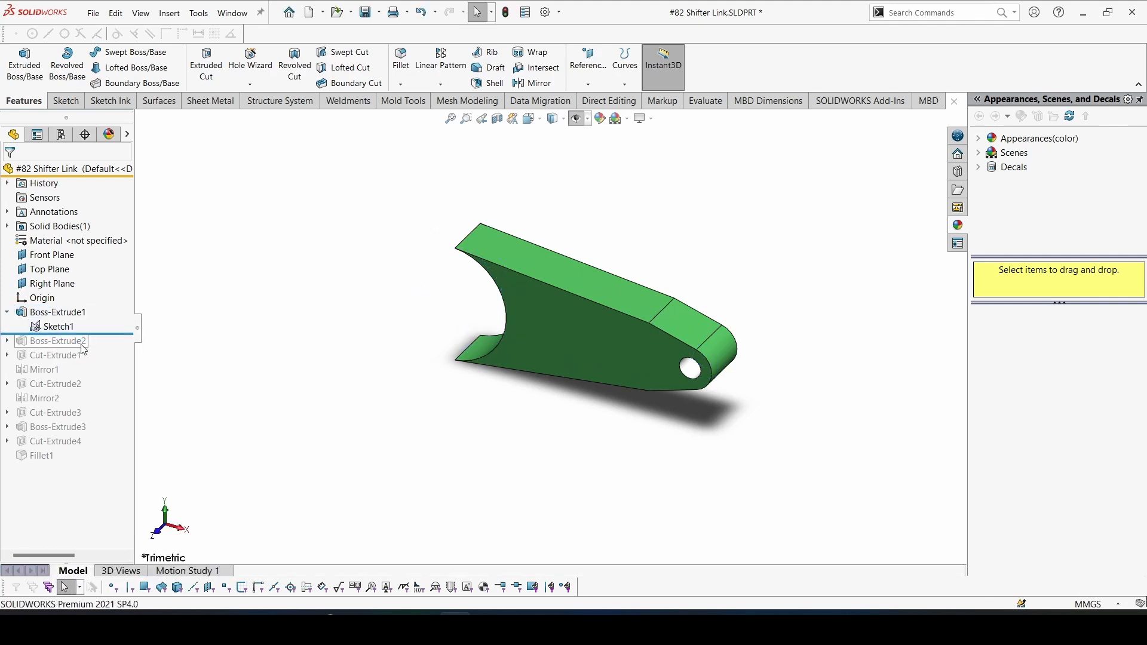
left_click(35, 327)
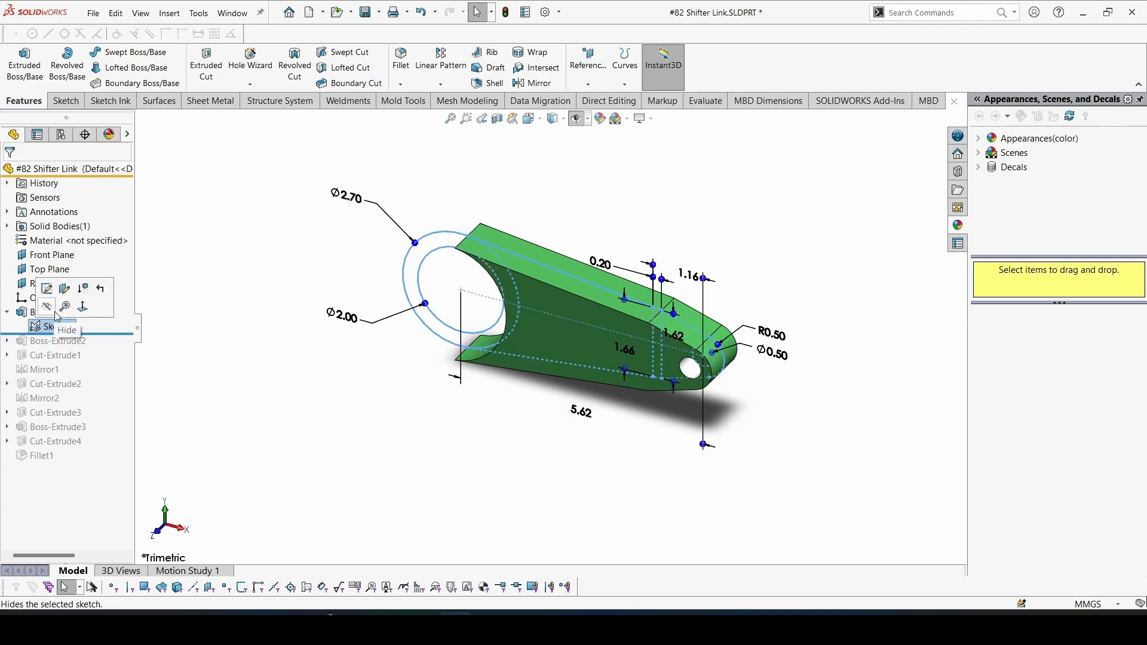
left_click(47, 308)
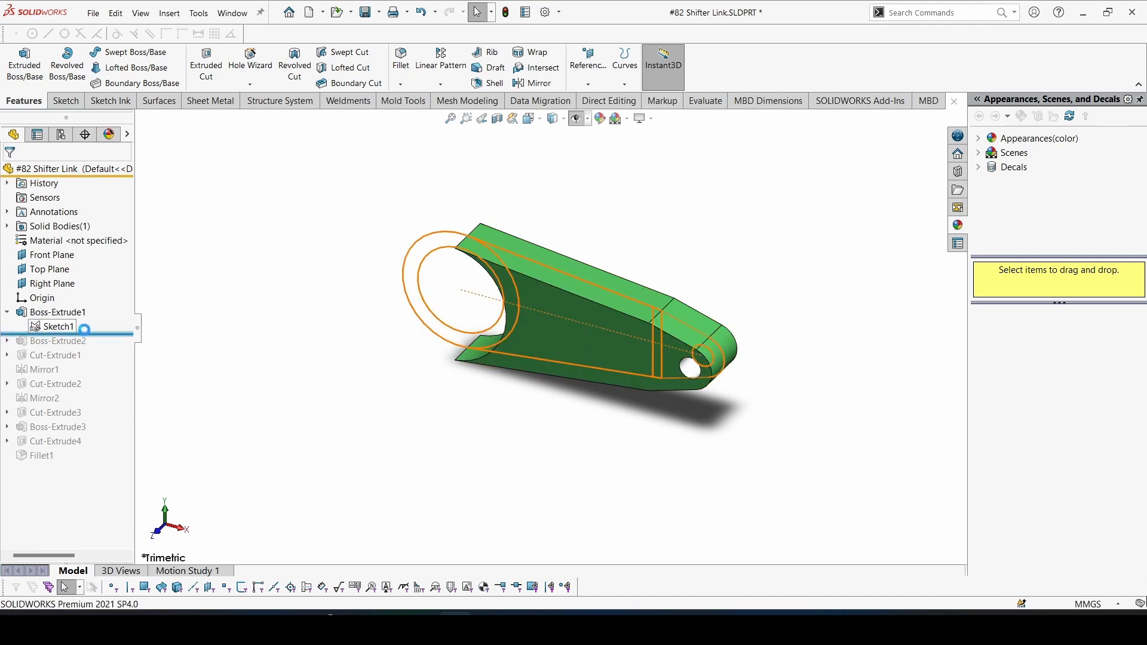
Step: Roll the feature history forward to include Boss-Extrude2, and inspect the ring profile in its sketch
left_click_drag(86, 337, 86, 346)
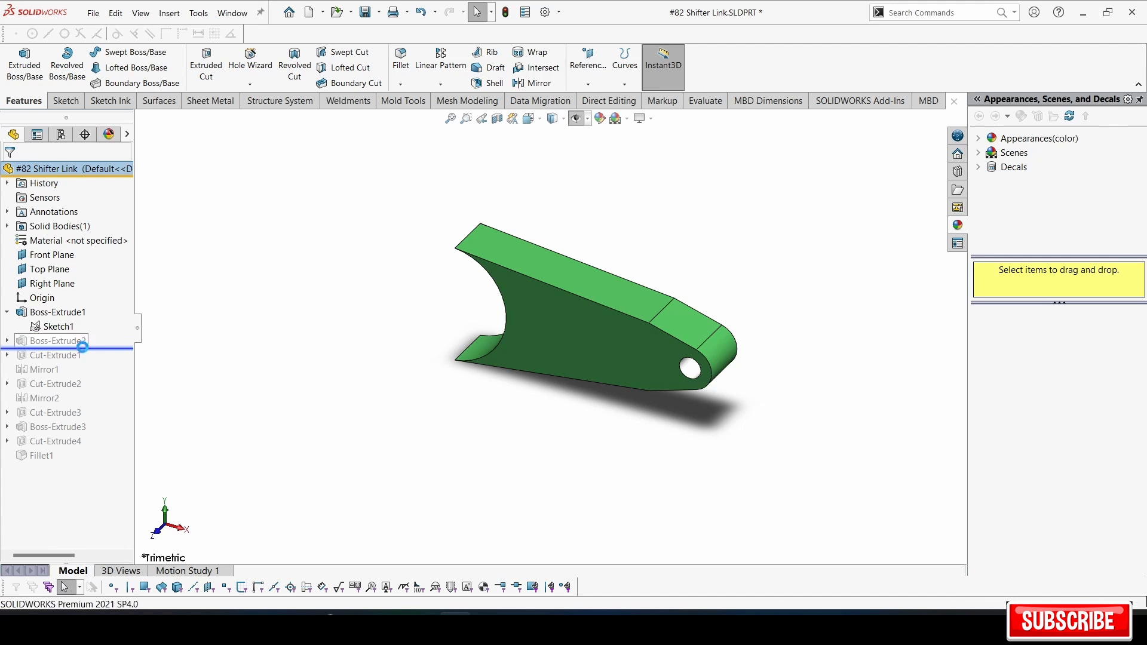
left_click(53, 343)
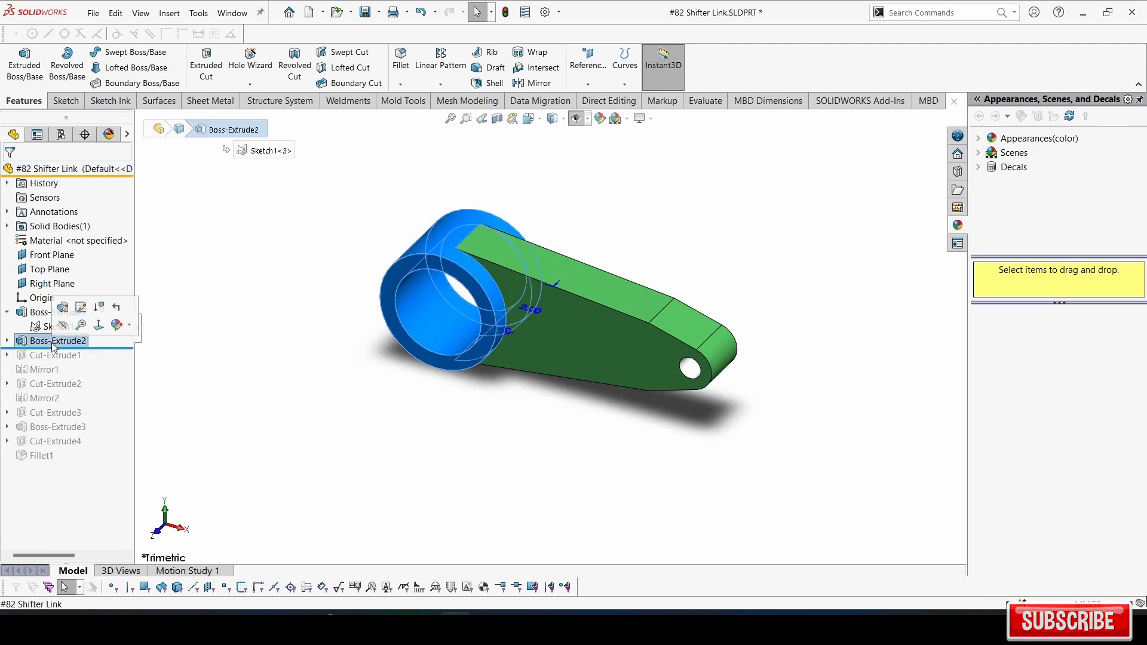
left_click(80, 307)
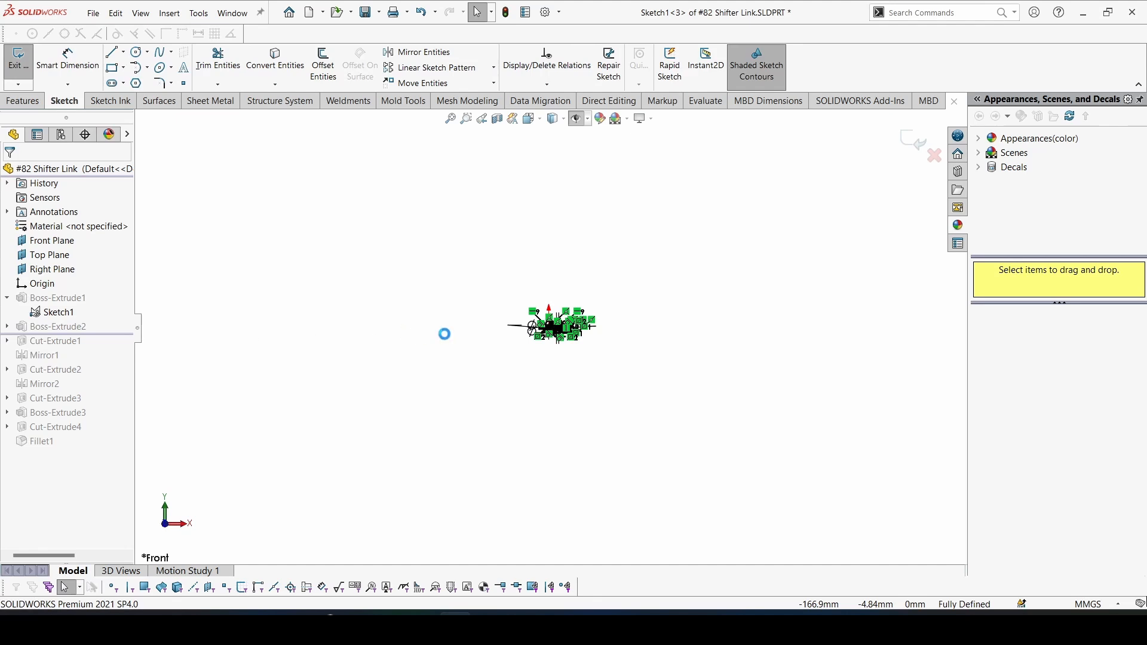
left_click(466, 118)
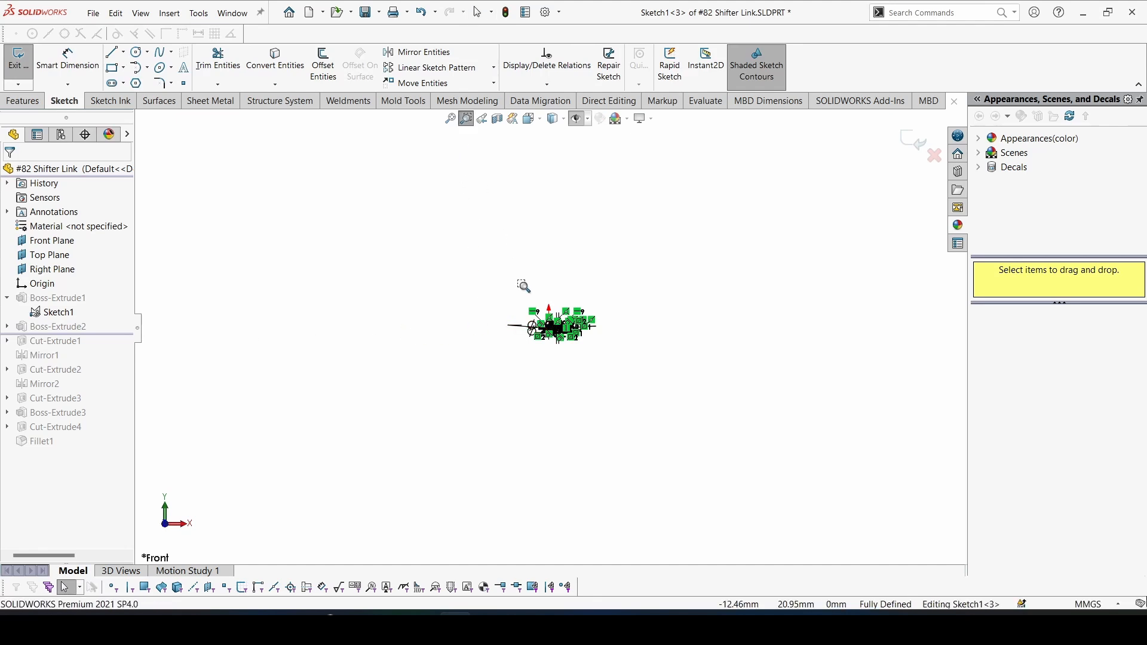
mouse_move(519, 294)
left_mouse_down()
mouse_move(571, 361)
mouse_move(595, 363)
left_mouse_up()
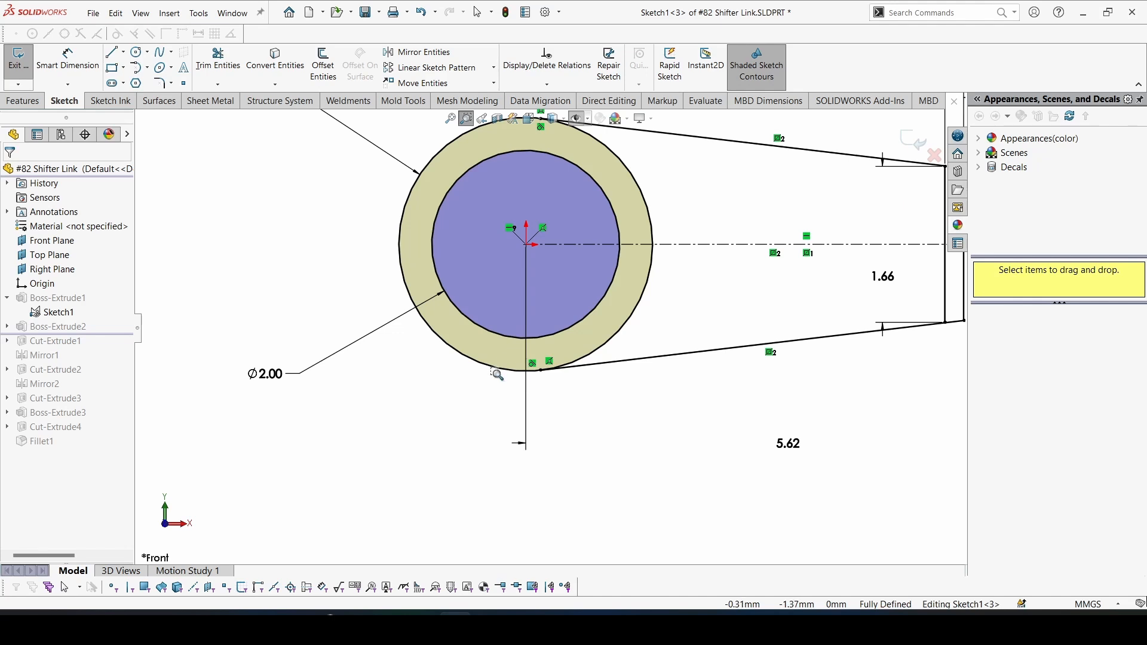
scroll(497, 374, "up", 4)
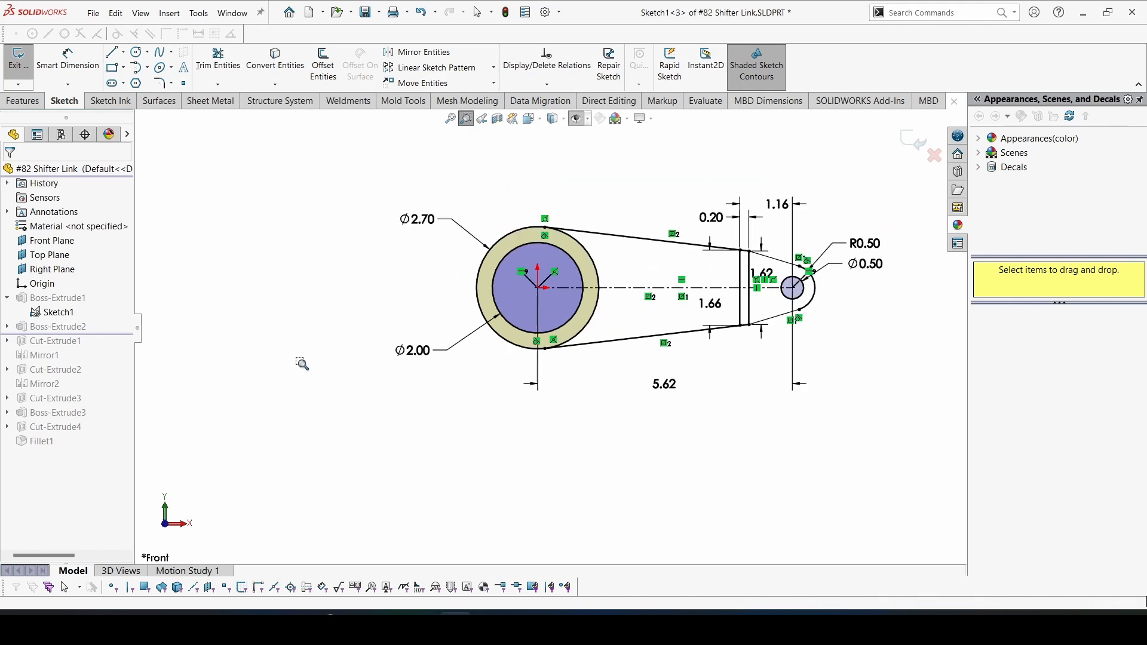
left_click(912, 144)
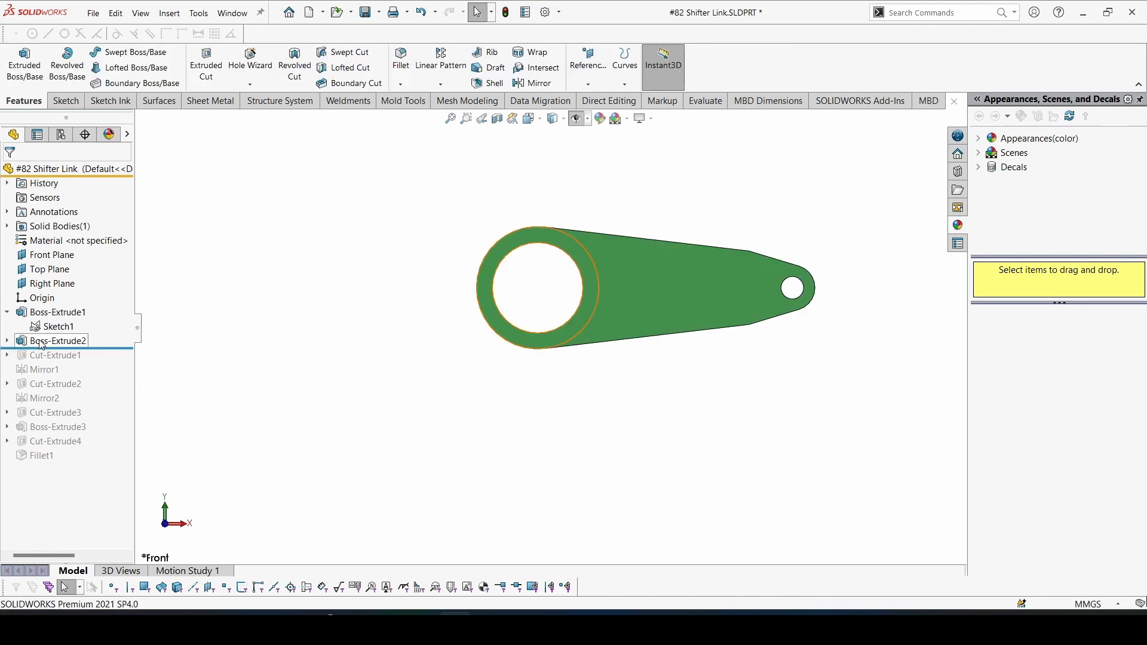
Step: Open the definition of Boss-Extrude2, examine its ring contour and mid-plane depth, and close it
left_click(48, 341)
left_click(51, 300)
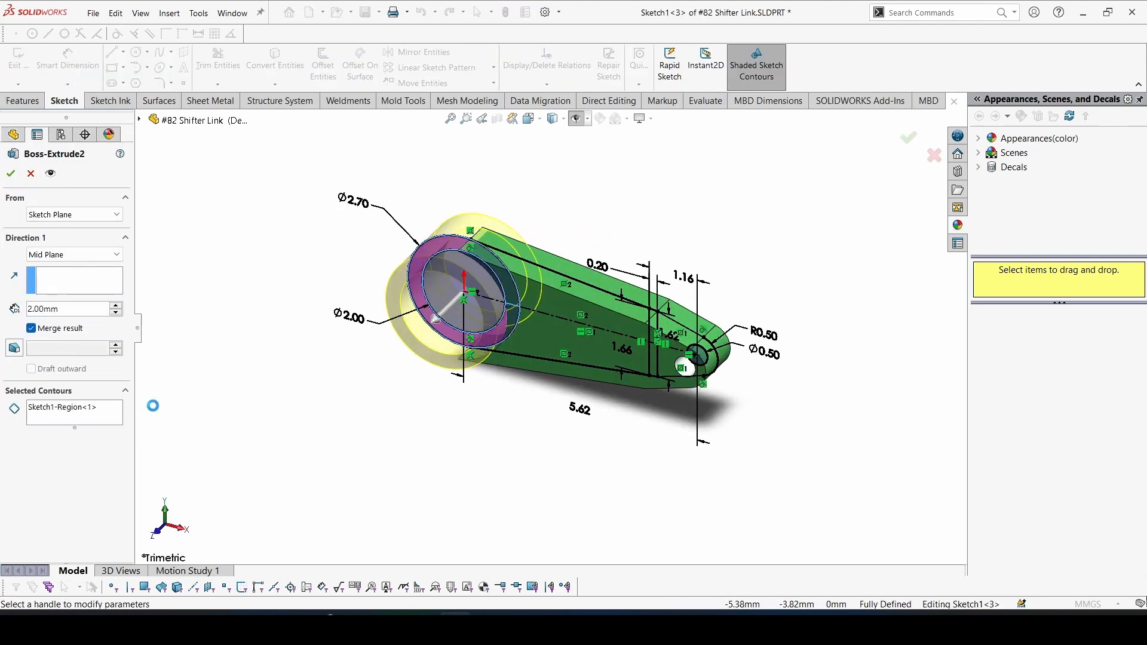
left_click(82, 407)
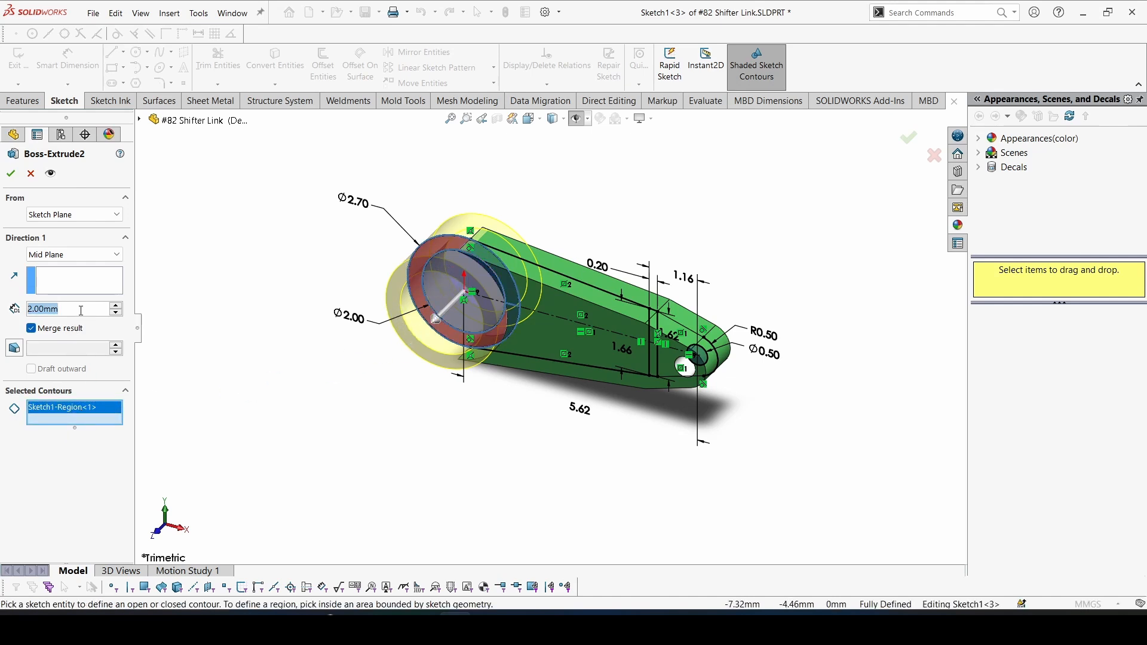
left_click(12, 172)
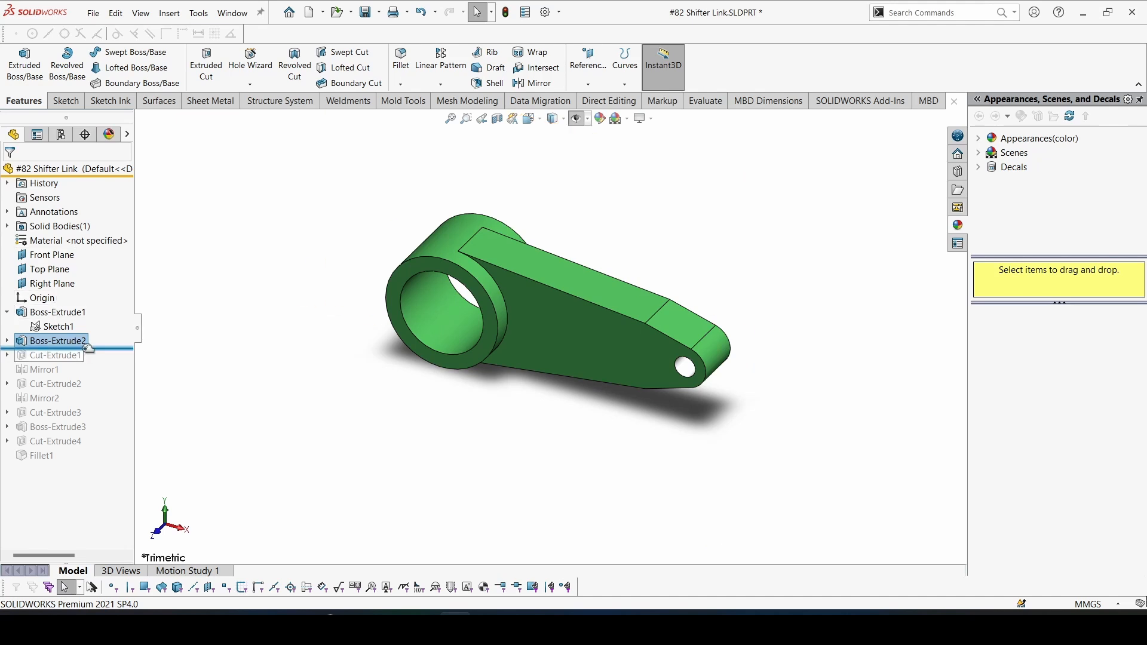
Step: Roll the feature history forward to include Cut-Extrude1, and review its pocket sketch, repositioning the upper 0.38 and R1.70 dimensions
left_click_drag(86, 348, 85, 364)
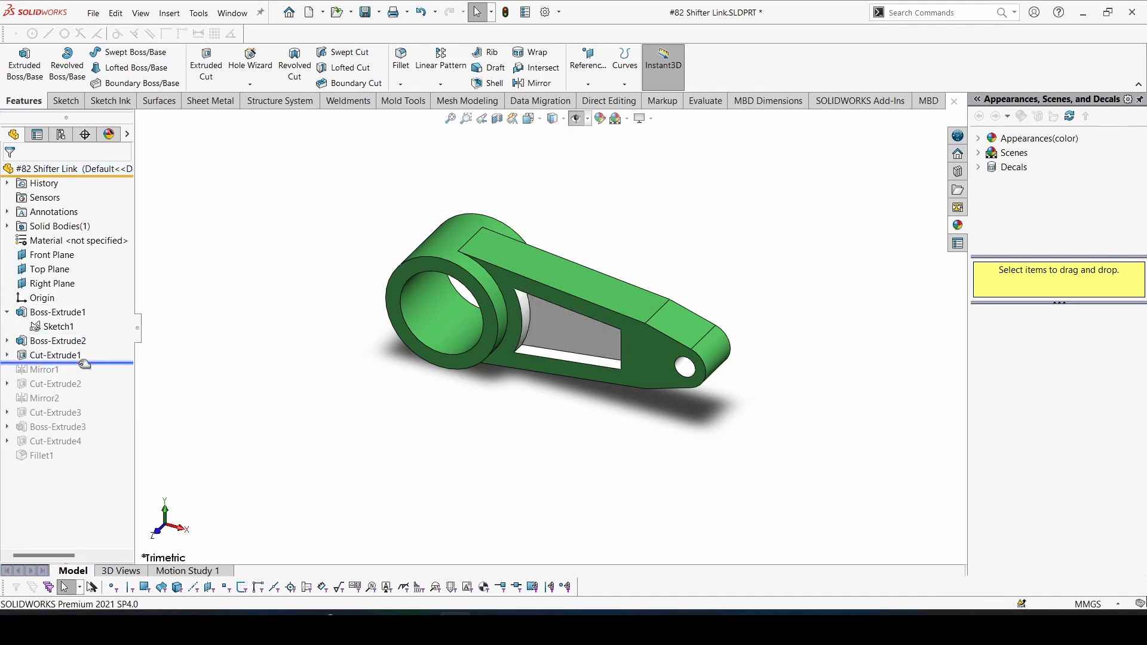
left_click(78, 356)
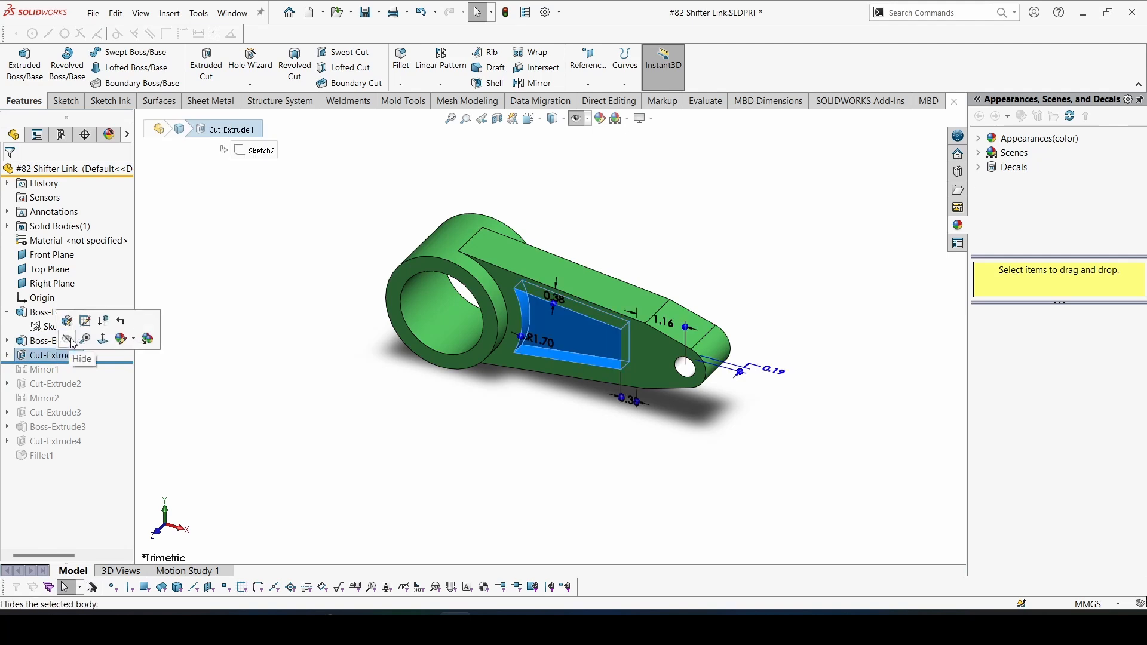
left_click(85, 321)
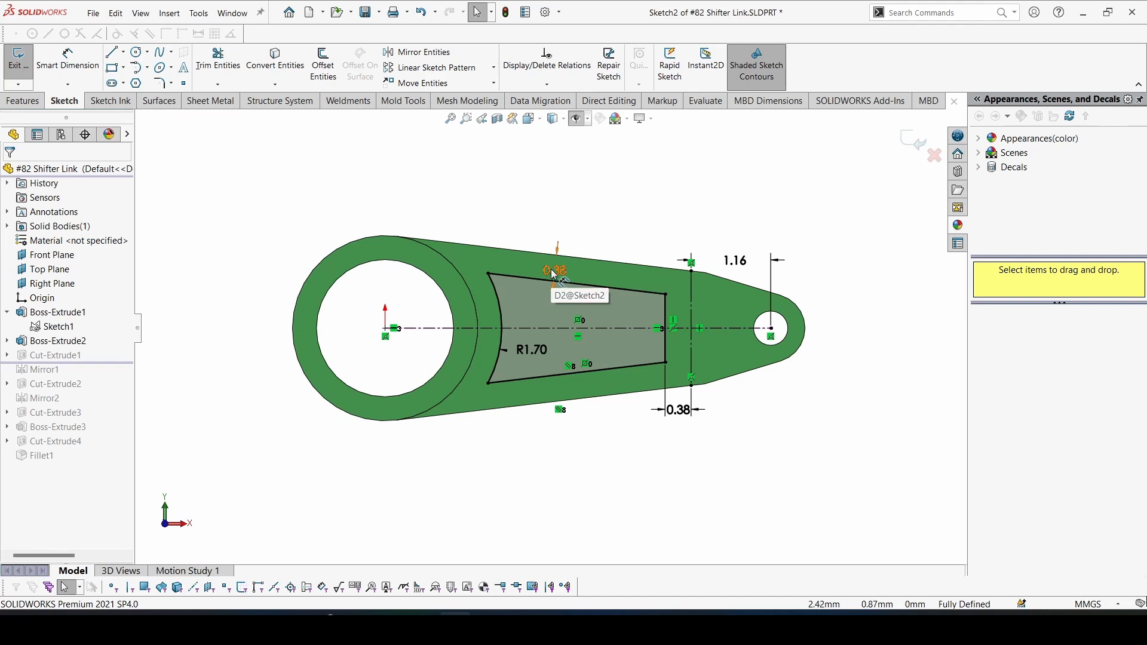
left_click_drag(554, 270, 564, 266)
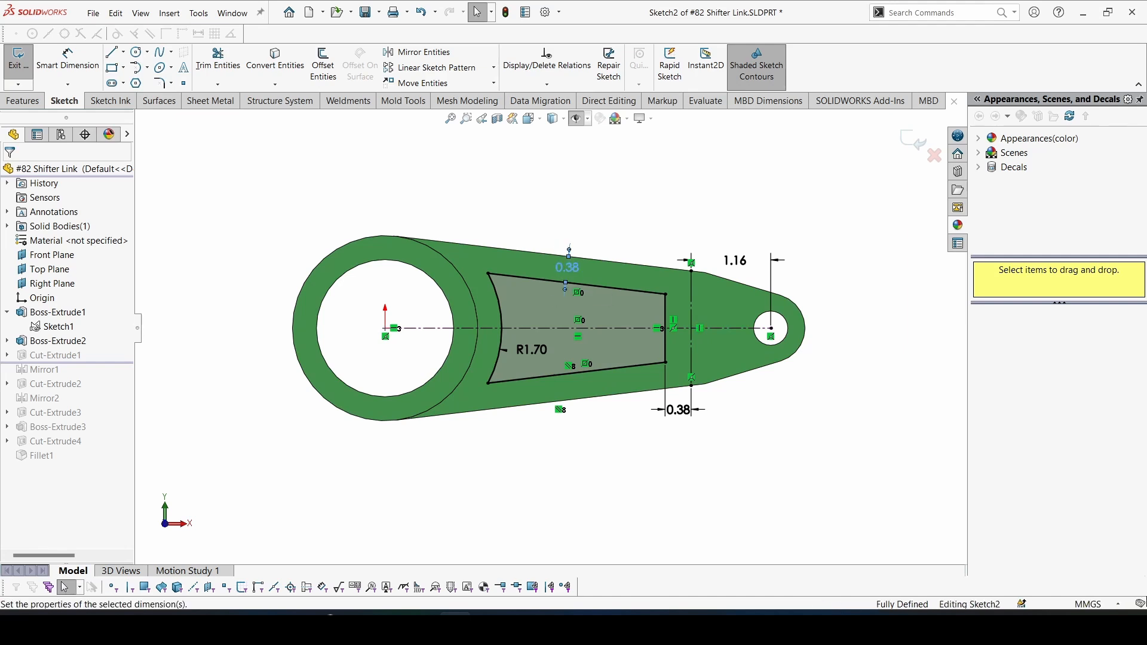
left_click(537, 352)
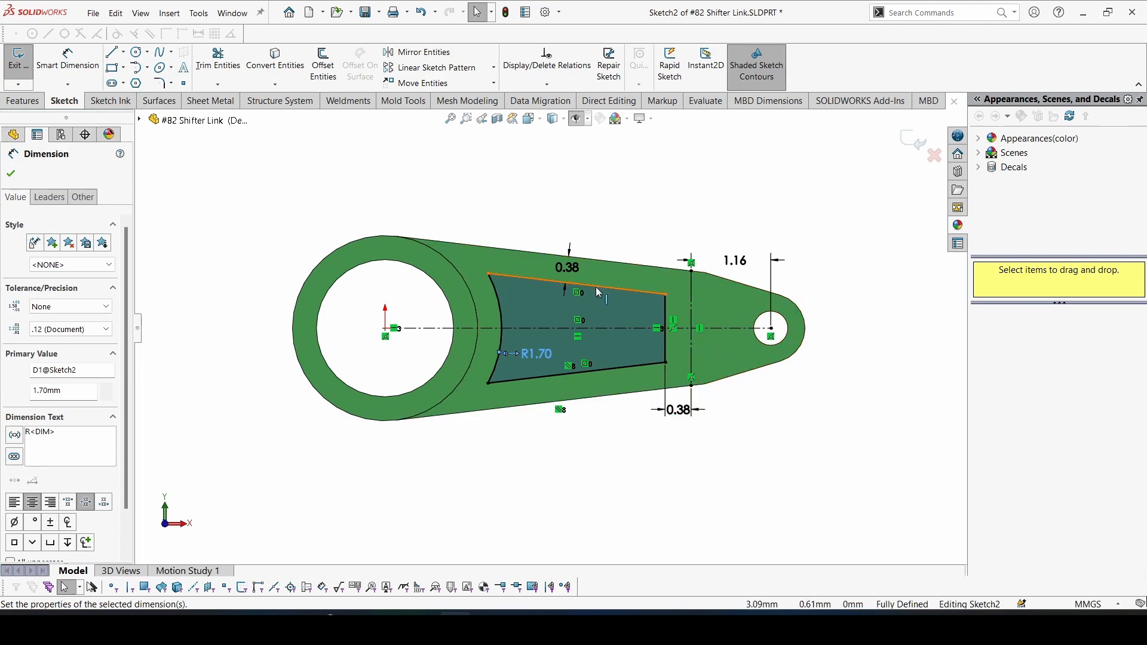
left_click(10, 173)
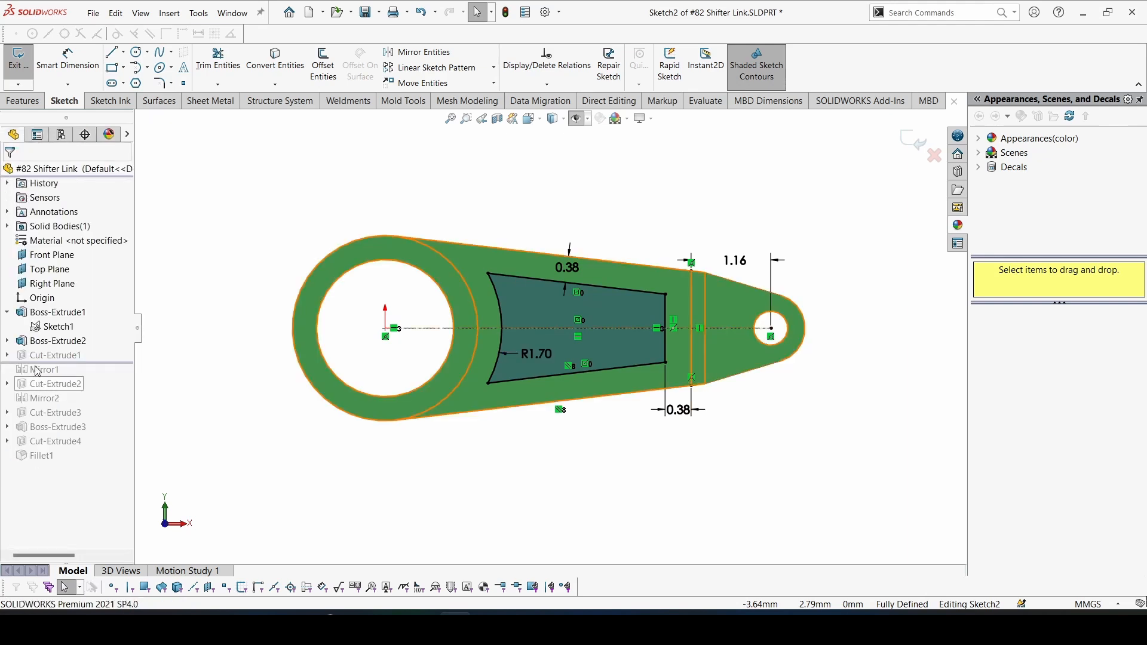
left_click(922, 146)
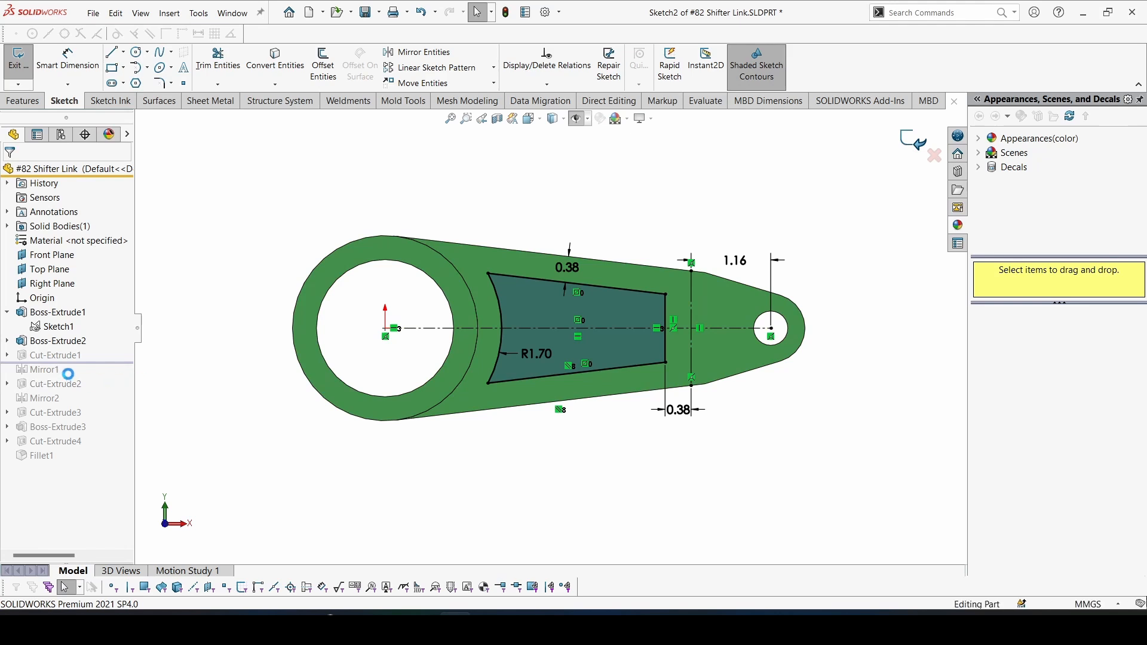
Step: Open the definition of Cut-Extrude1, examine its offset-from-surface settings in a trimetric view, and close it
left_click(43, 356)
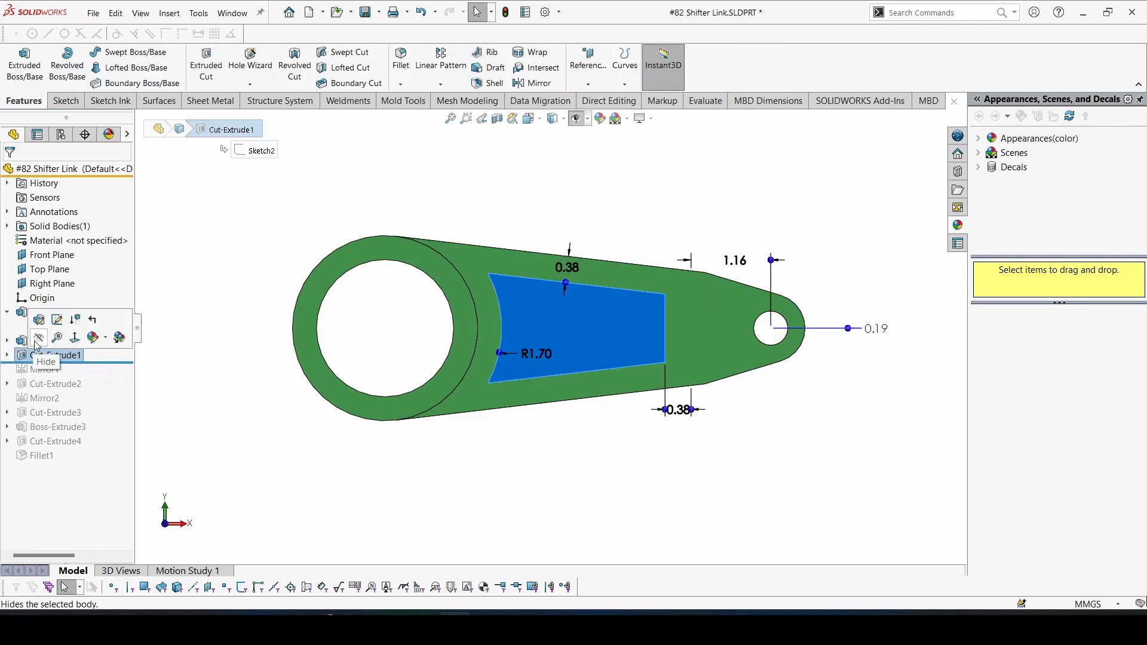
left_click(38, 326)
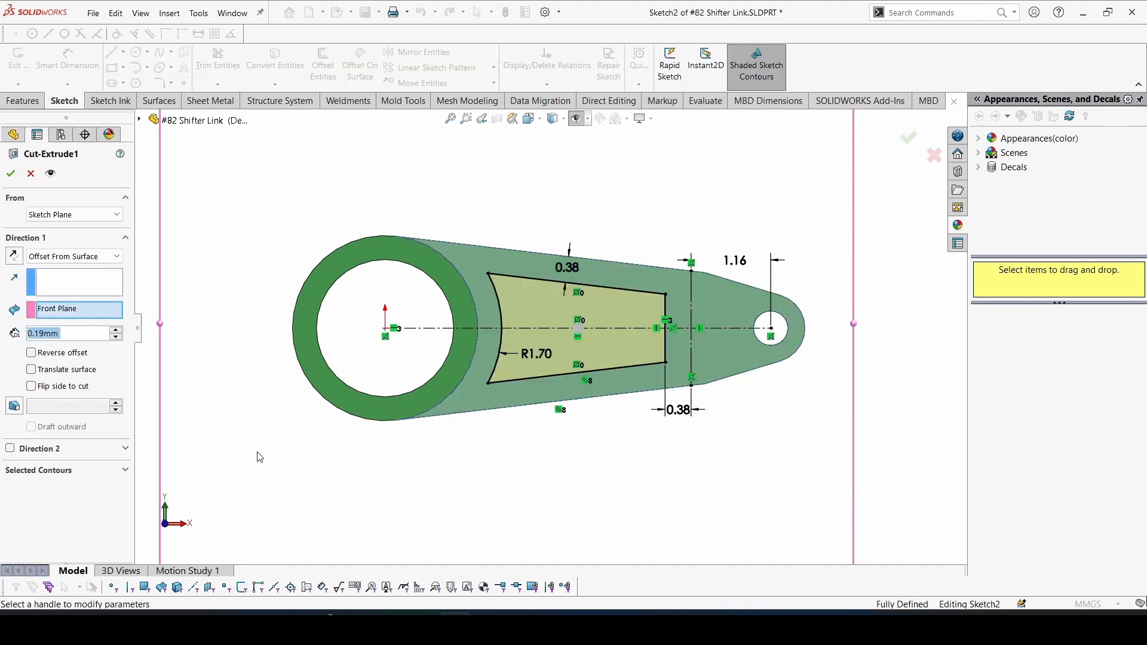
right_click_drag(325, 392, 279, 426)
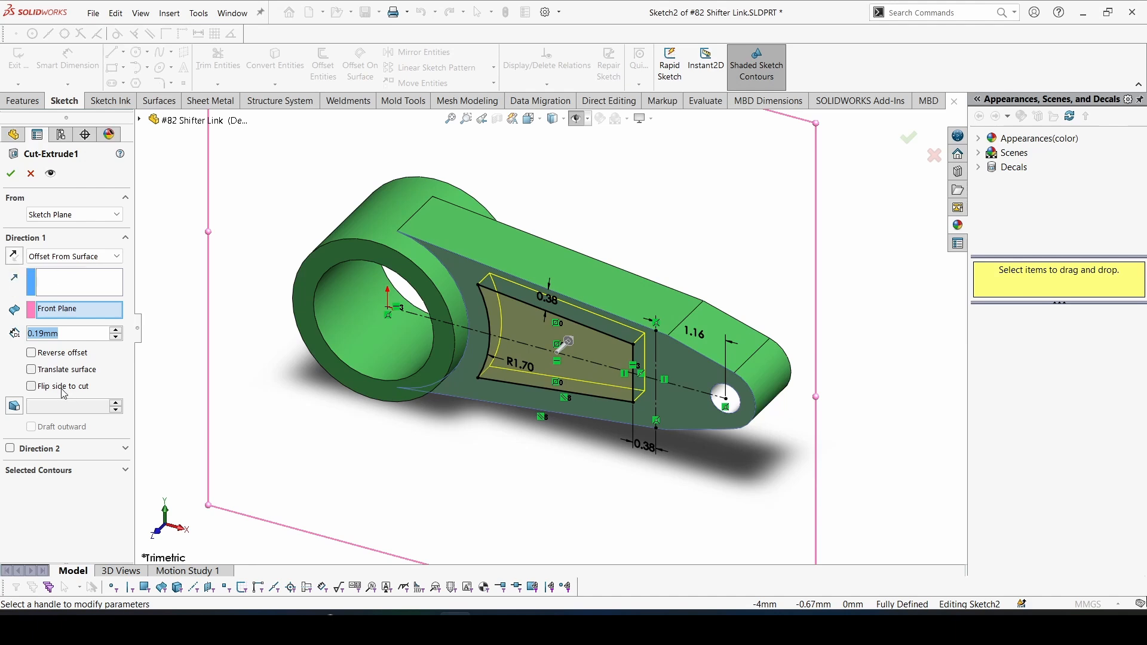
left_click(8, 174)
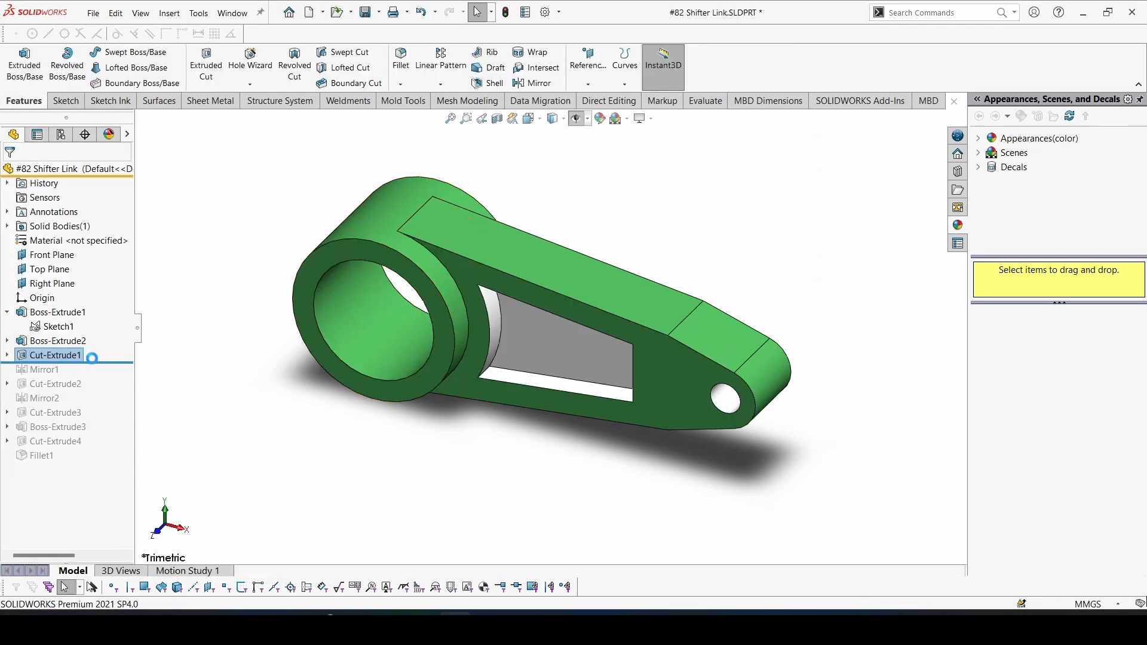
Step: Roll the feature history forward to include Mirror1, and examine the mirror plane and mirrored feature in its definition
left_click_drag(100, 363, 106, 377)
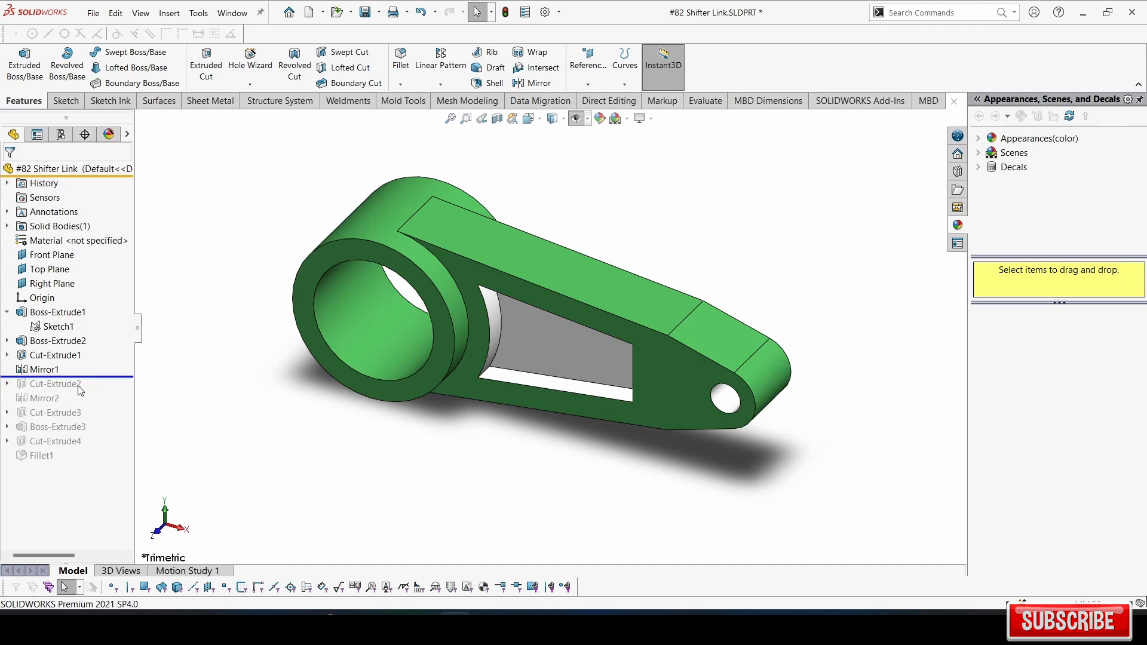
left_click(24, 372)
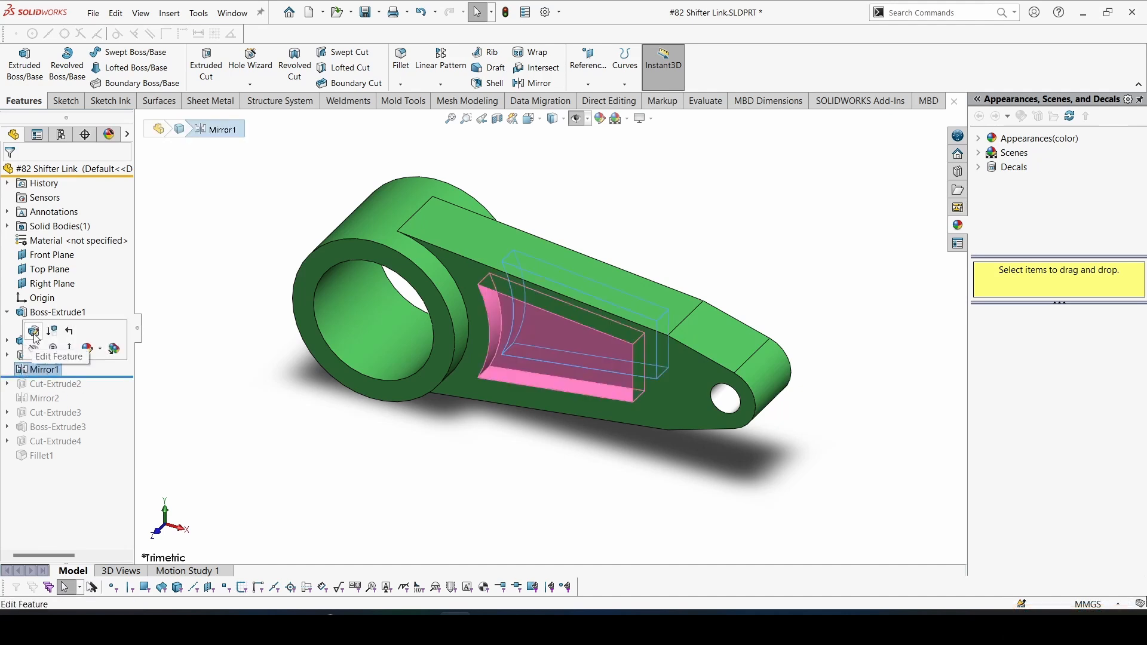
left_click(51, 355)
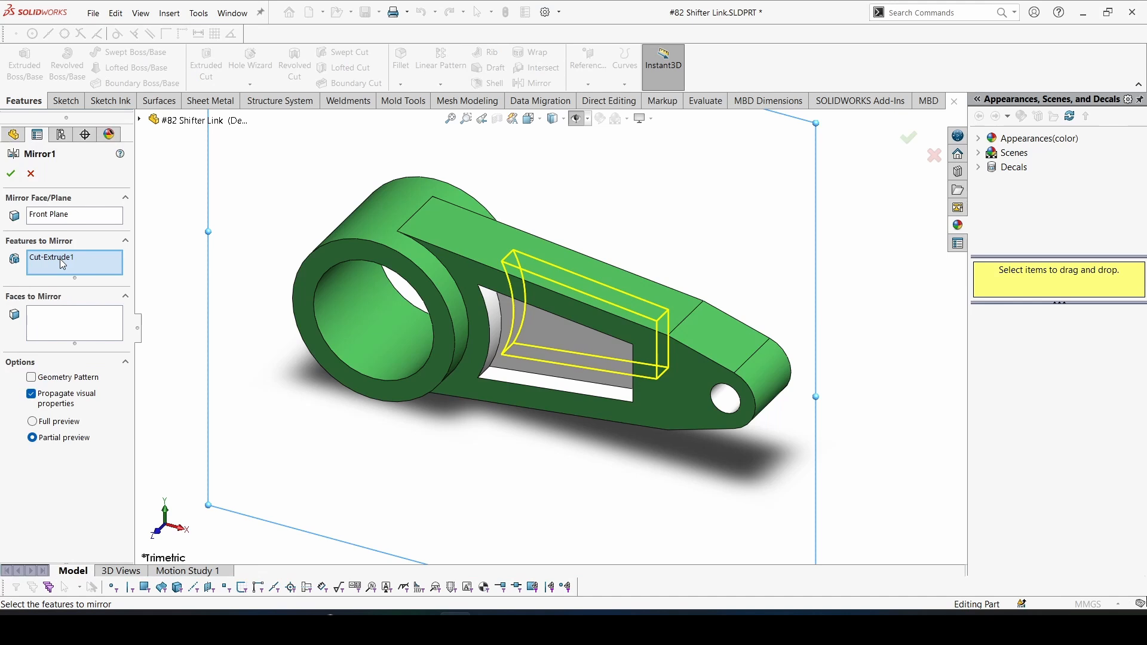
left_click(66, 218)
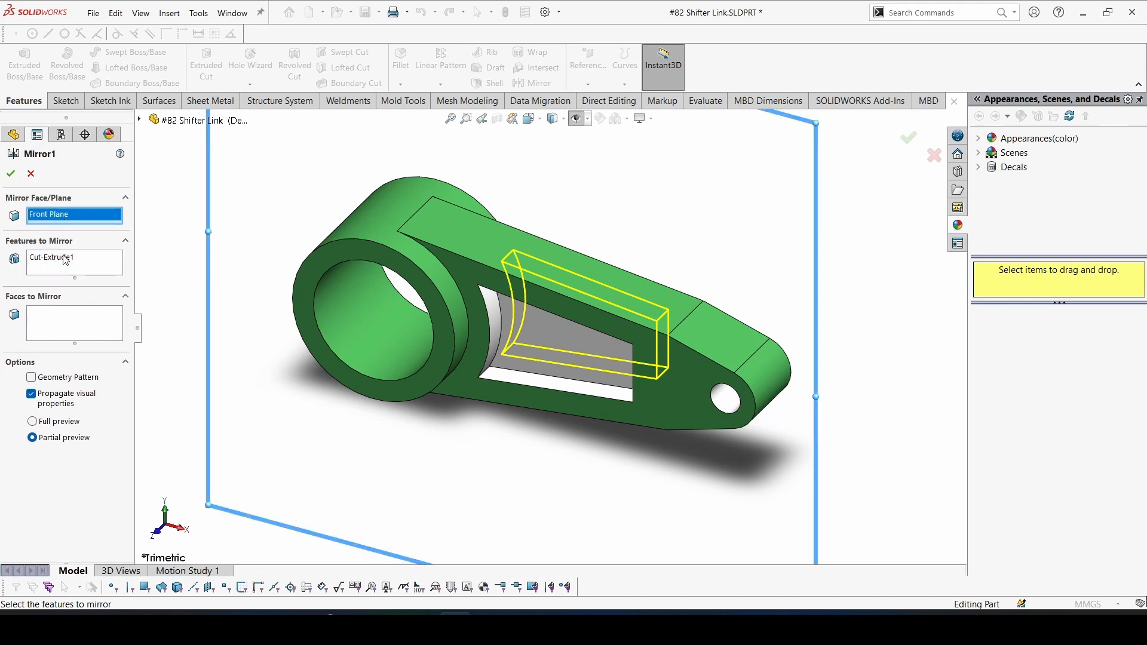
left_click(65, 260)
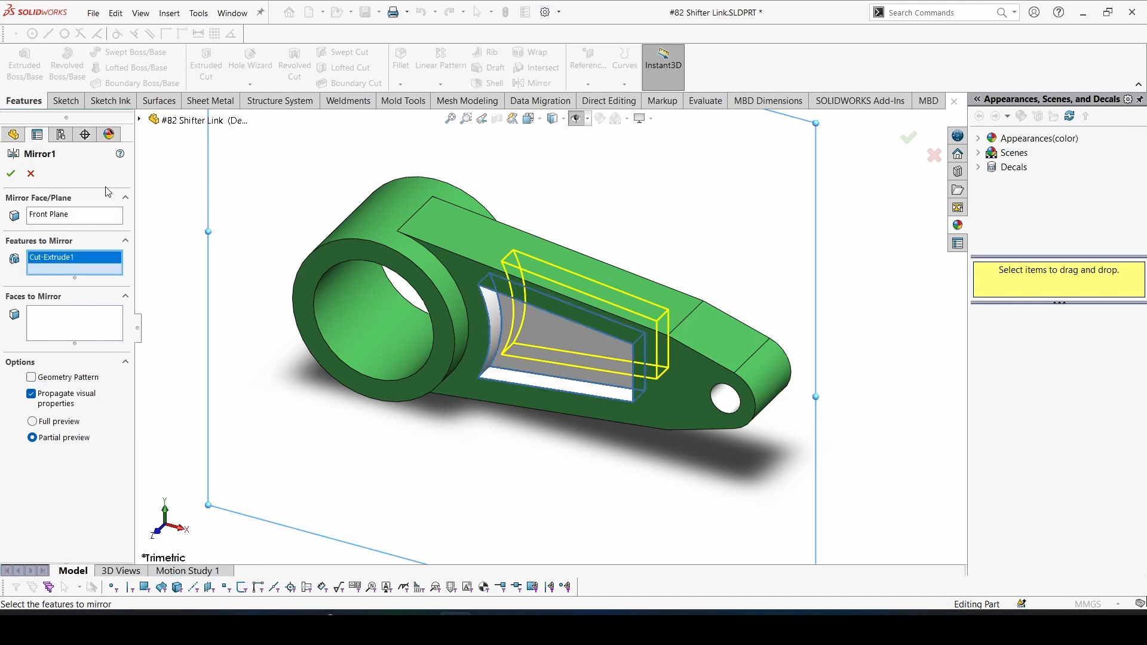
Step: Deselect and re-pick Cut-Extrude1 as the feature to mirror in Mirror1, accept the definition, and return to the trimetric view
left_click(141, 120)
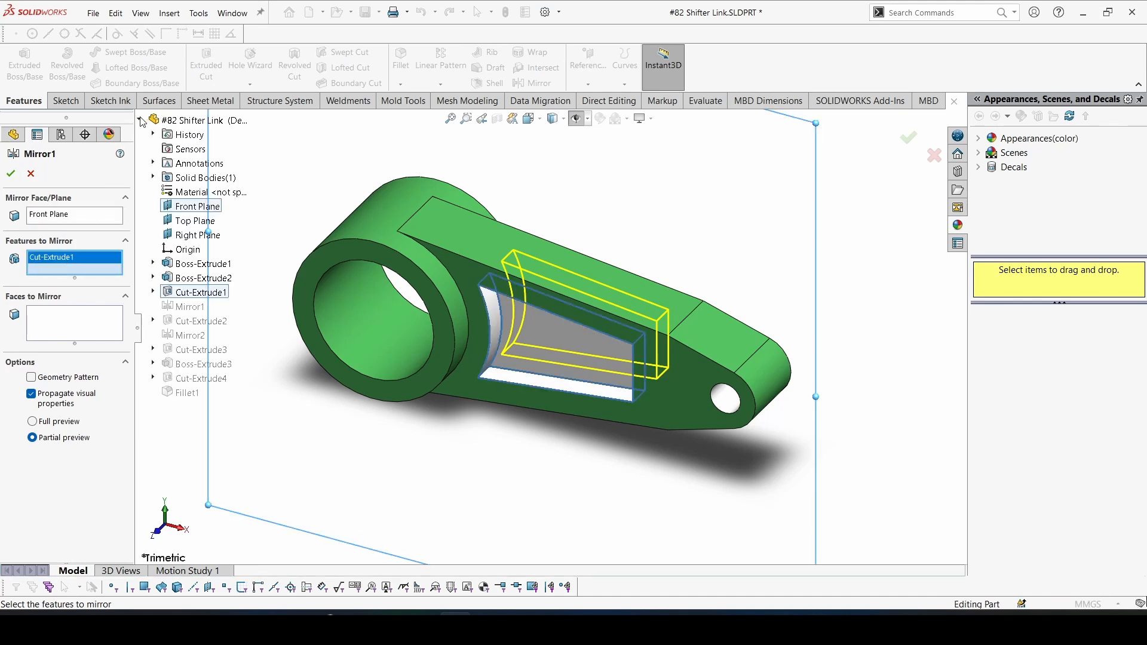
left_click(208, 300)
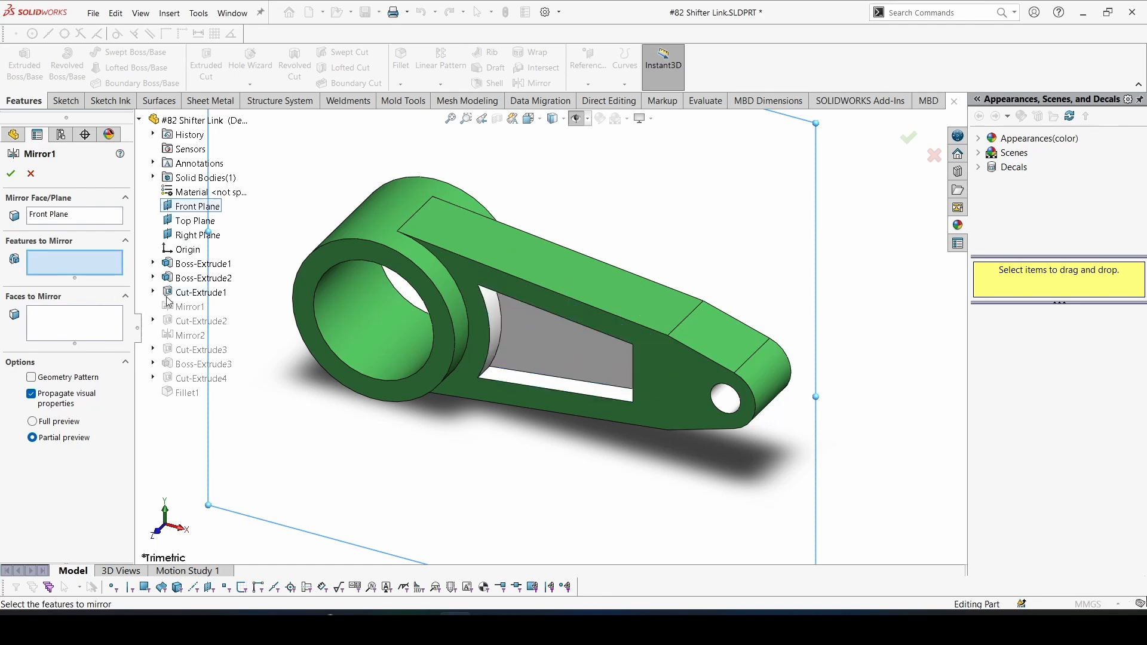
left_click(182, 293)
left_click(63, 339)
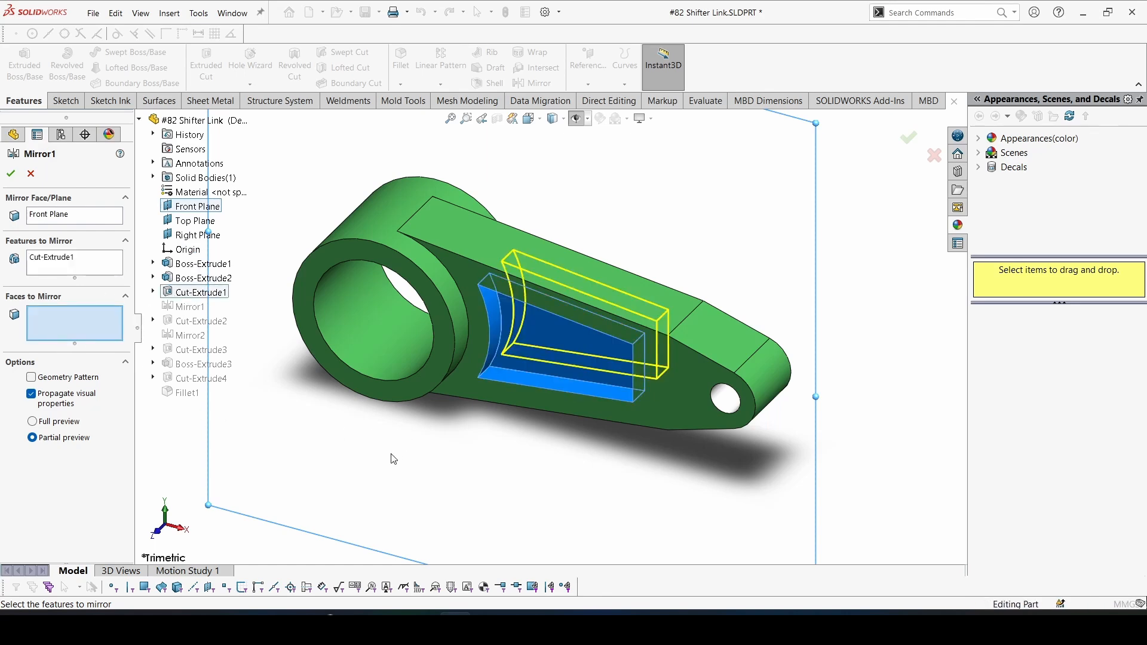
mouse_move(392, 461)
middle_mouse_down()
mouse_move(320, 498)
mouse_move(430, 466)
mouse_move(400, 447)
middle_mouse_up()
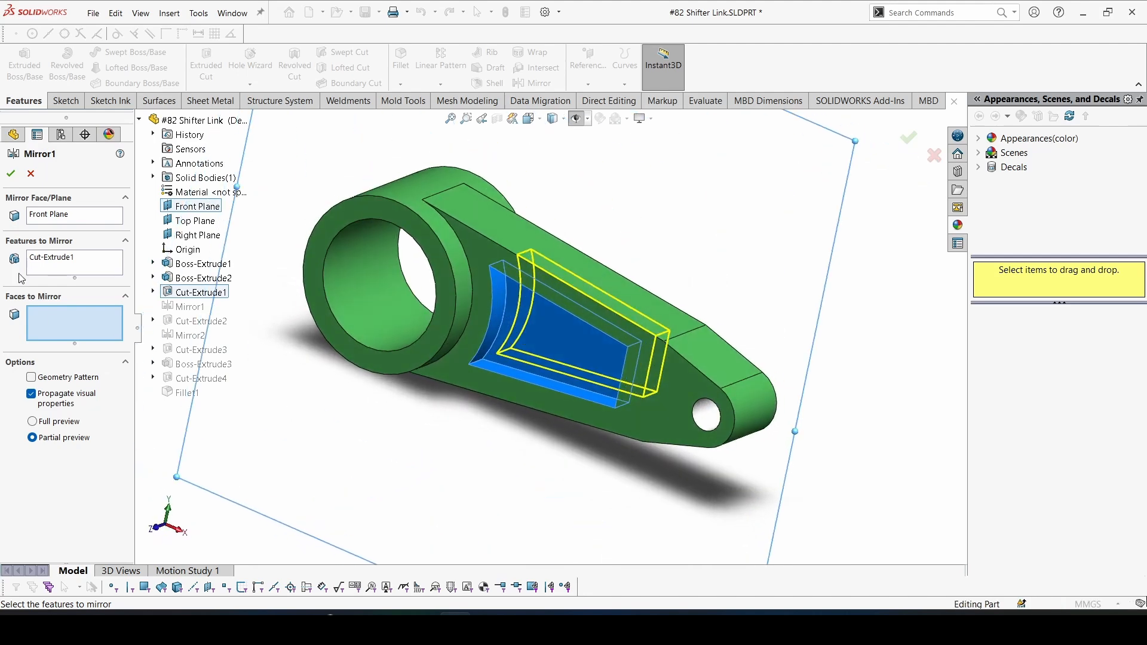
left_click(18, 173)
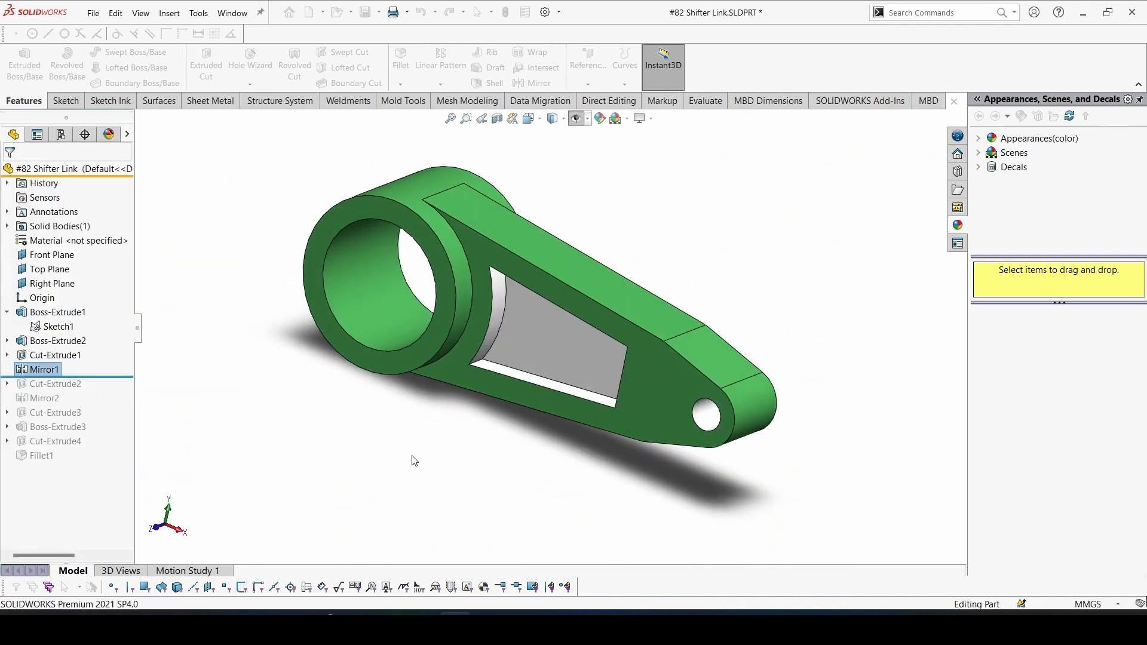
middle_click_drag(258, 476, 438, 389)
key("ctrl+7")
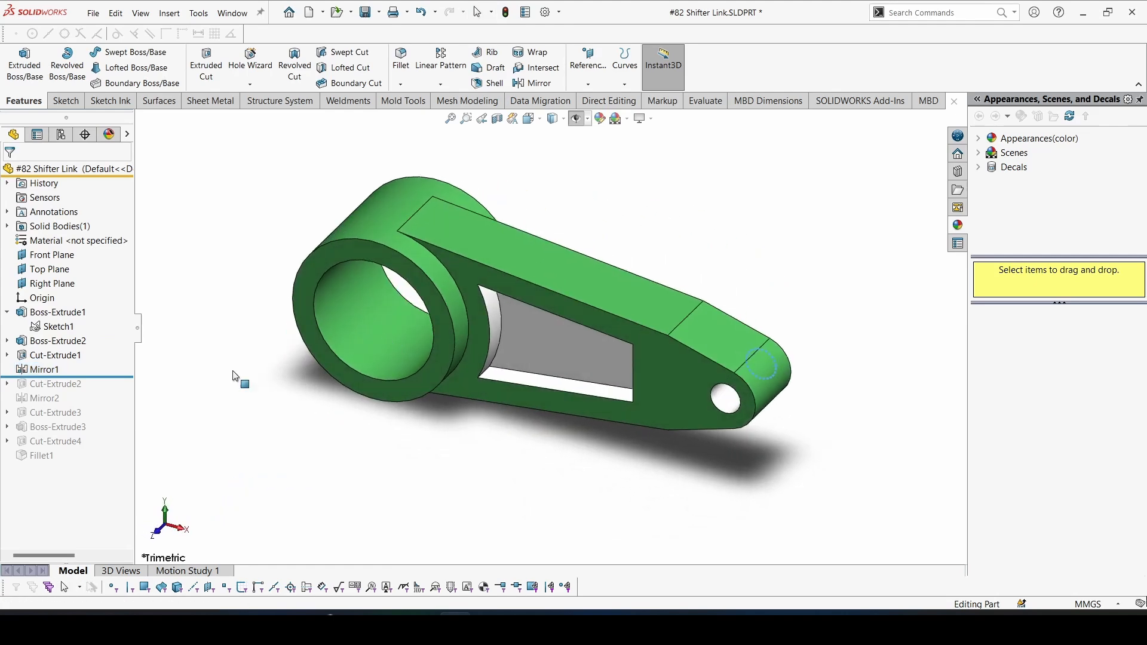
Step: Roll the feature history forward to include Cut-Extrude2, and inspect the narrow-end profile in its sketch
left_click_drag(53, 375, 54, 393)
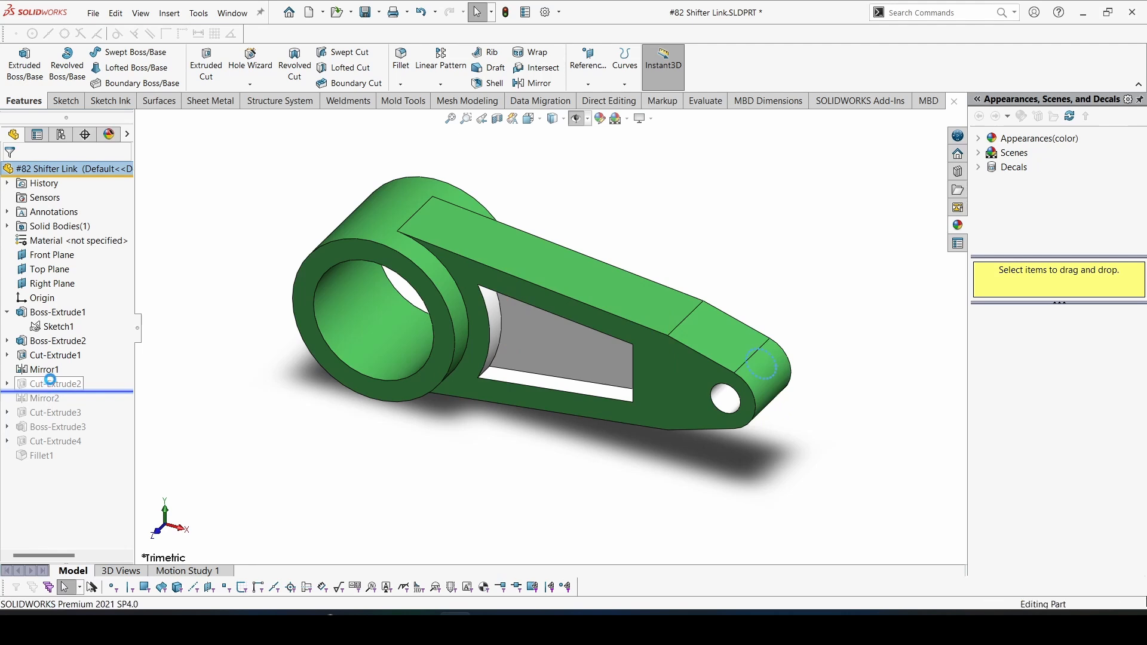
left_click(59, 384)
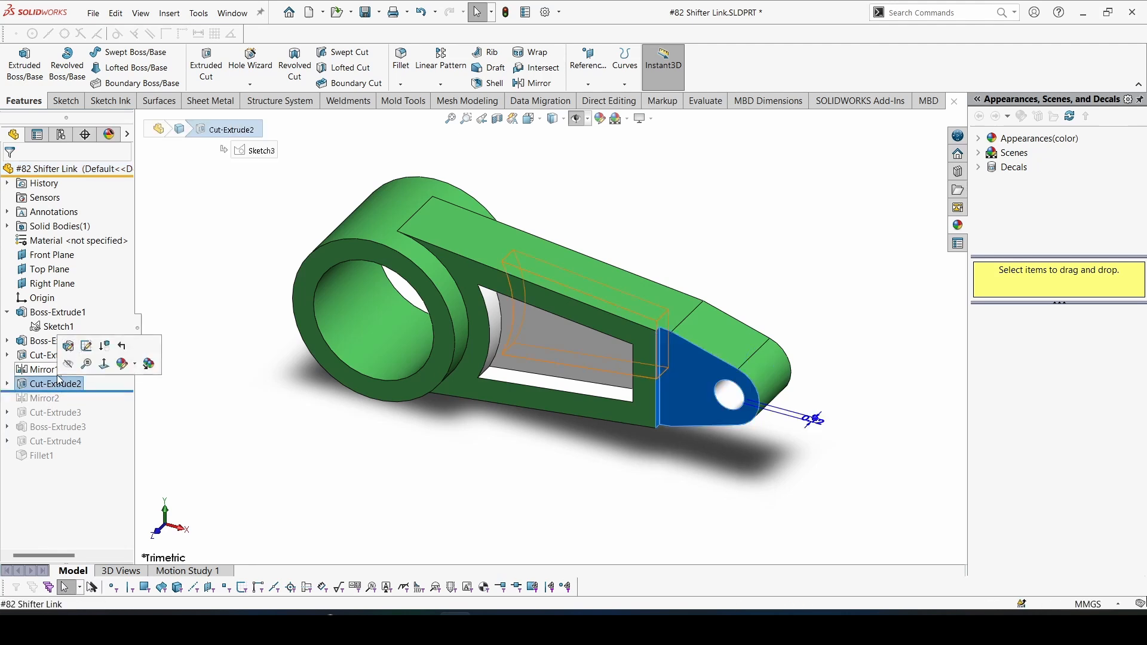
left_click(86, 355)
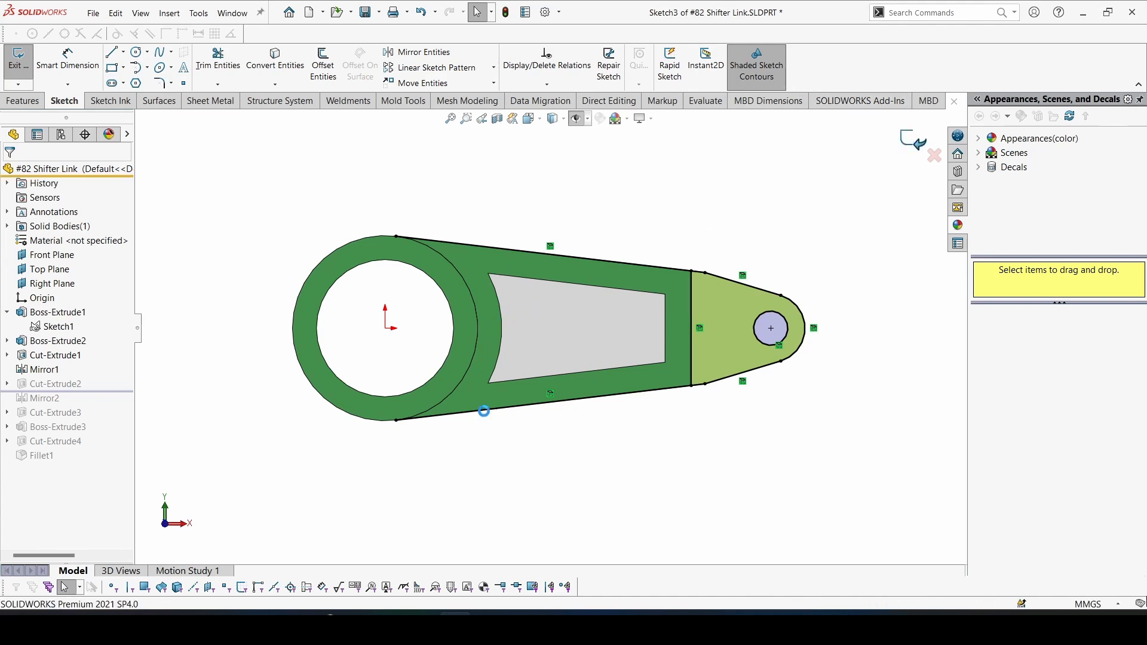
Step: Open the definition of Cut-Extrude2, examine its blind depth and selected contour, and close it
left_click(61, 384)
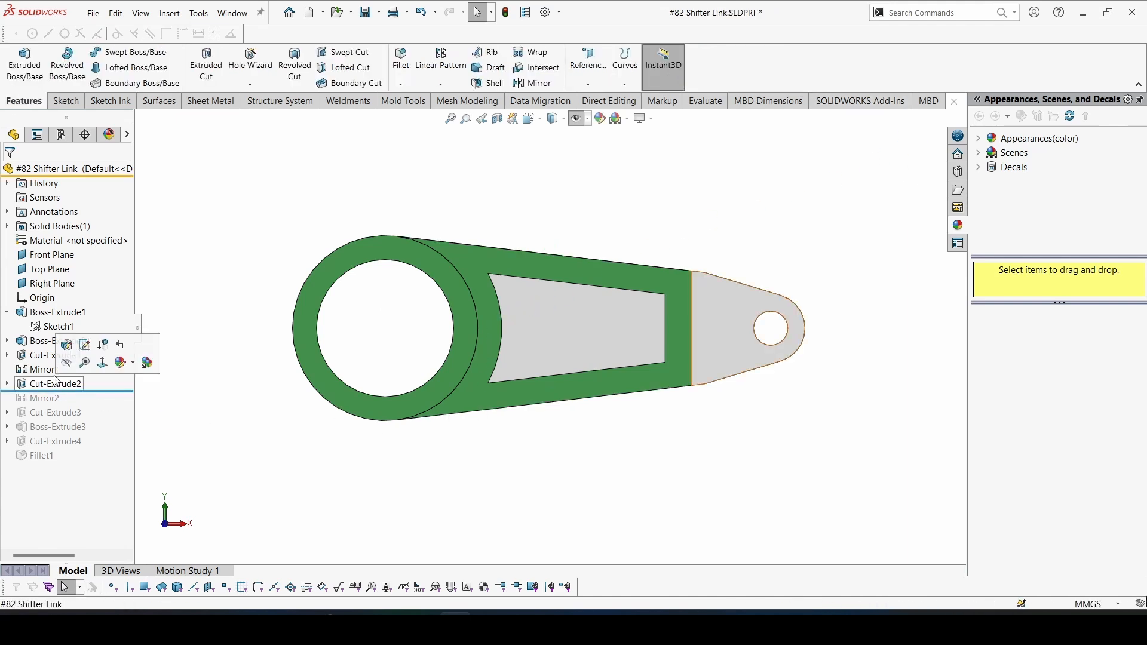
left_click(66, 345)
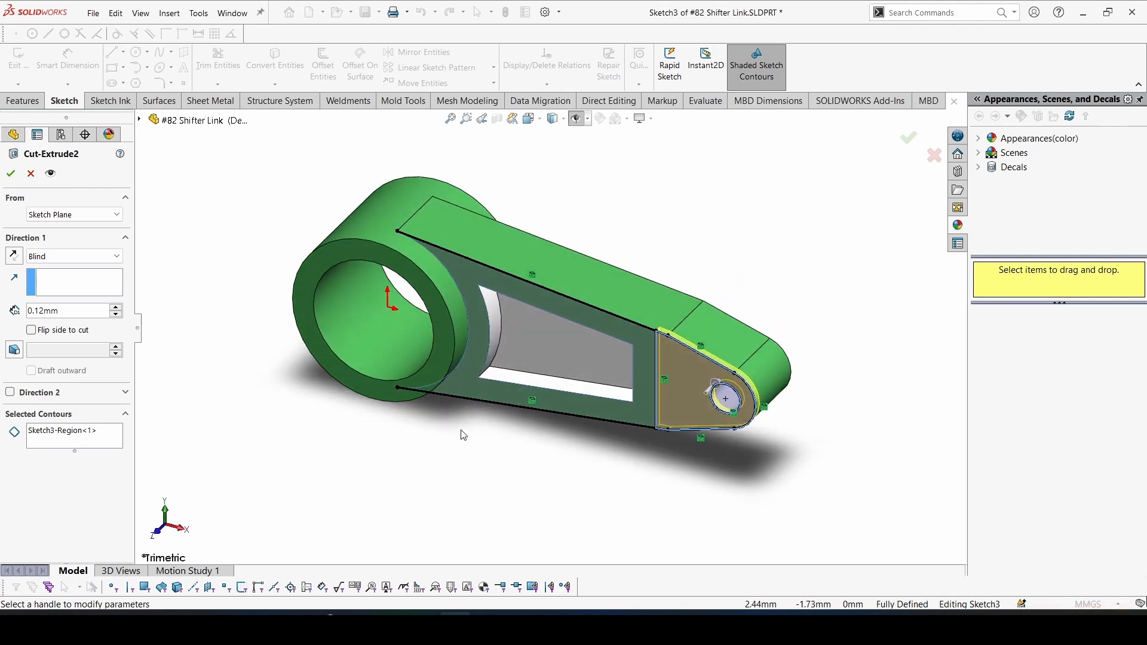
left_click(48, 431)
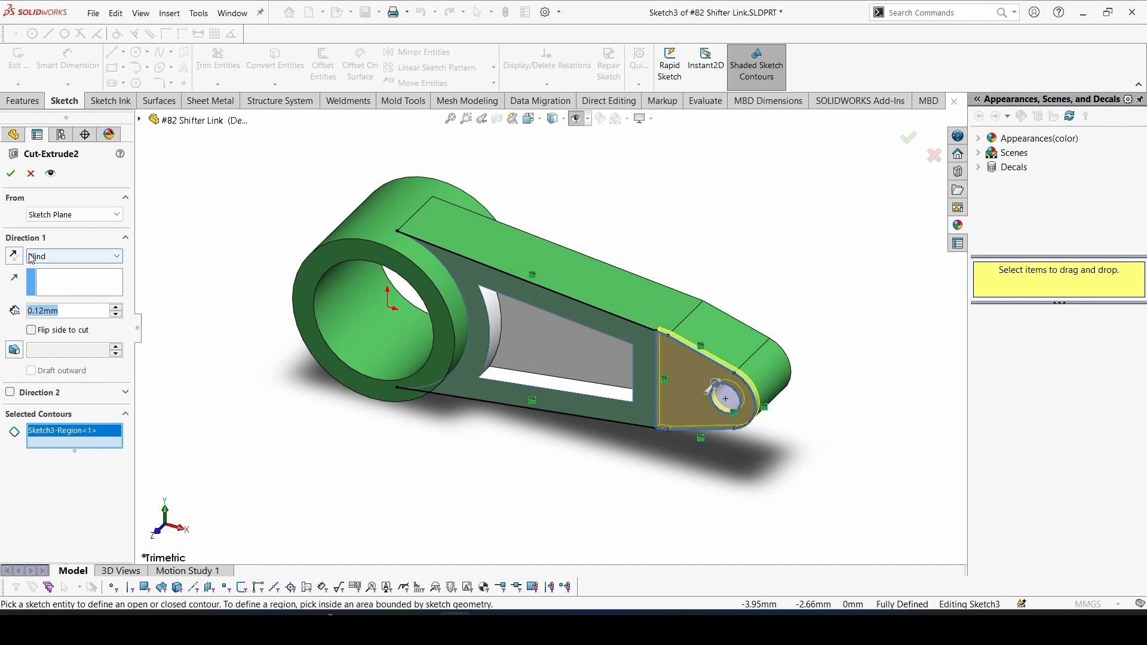
left_click(8, 175)
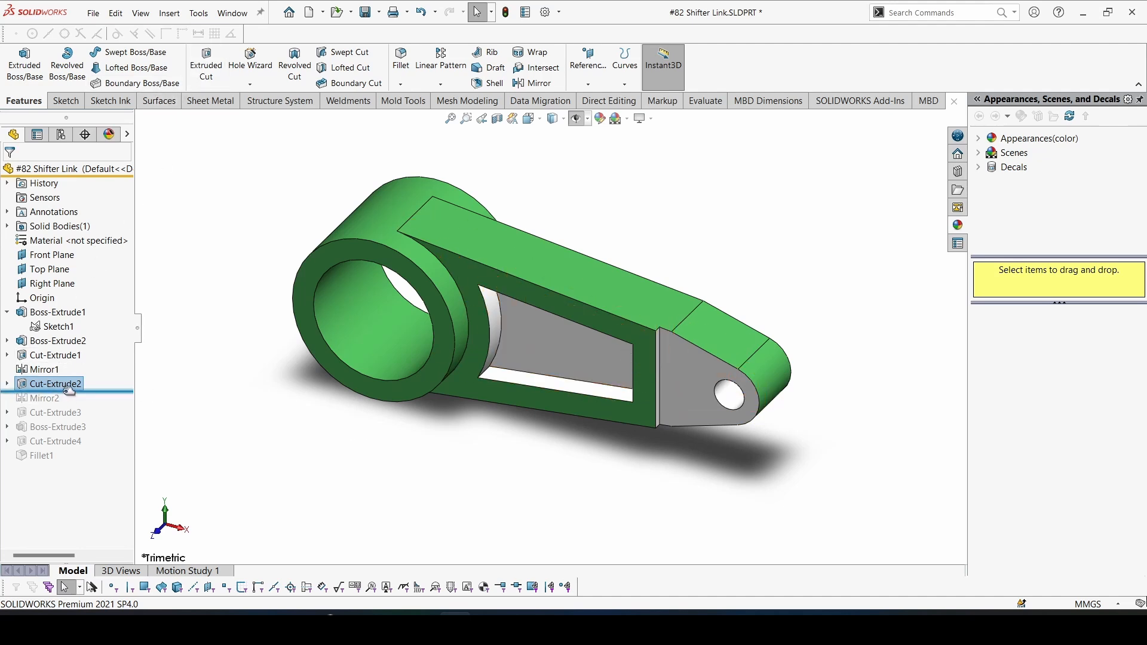
Step: Roll the feature history forward to include Mirror2, and select that feature
left_click_drag(69, 391, 64, 396)
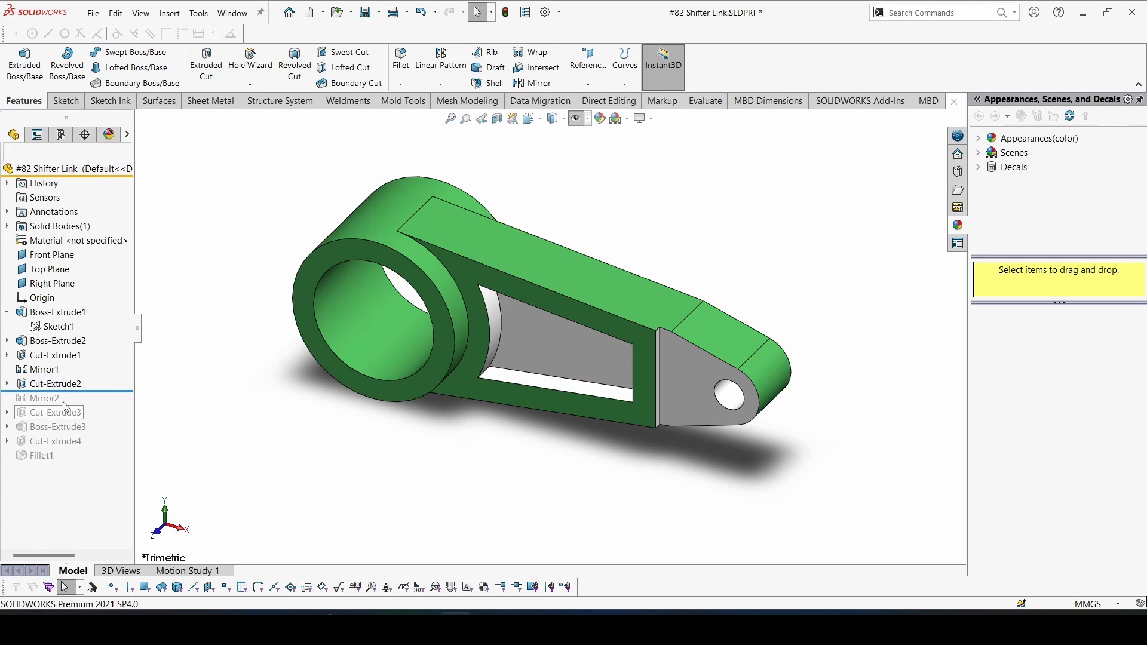
left_click_drag(73, 388, 70, 405)
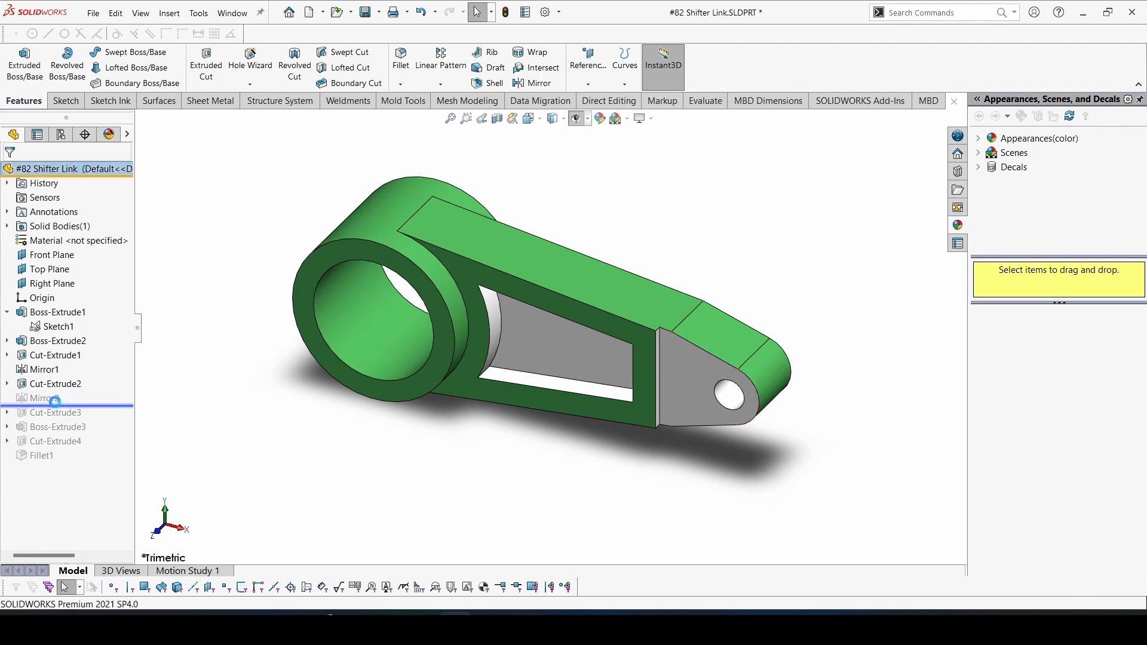
left_click(50, 399)
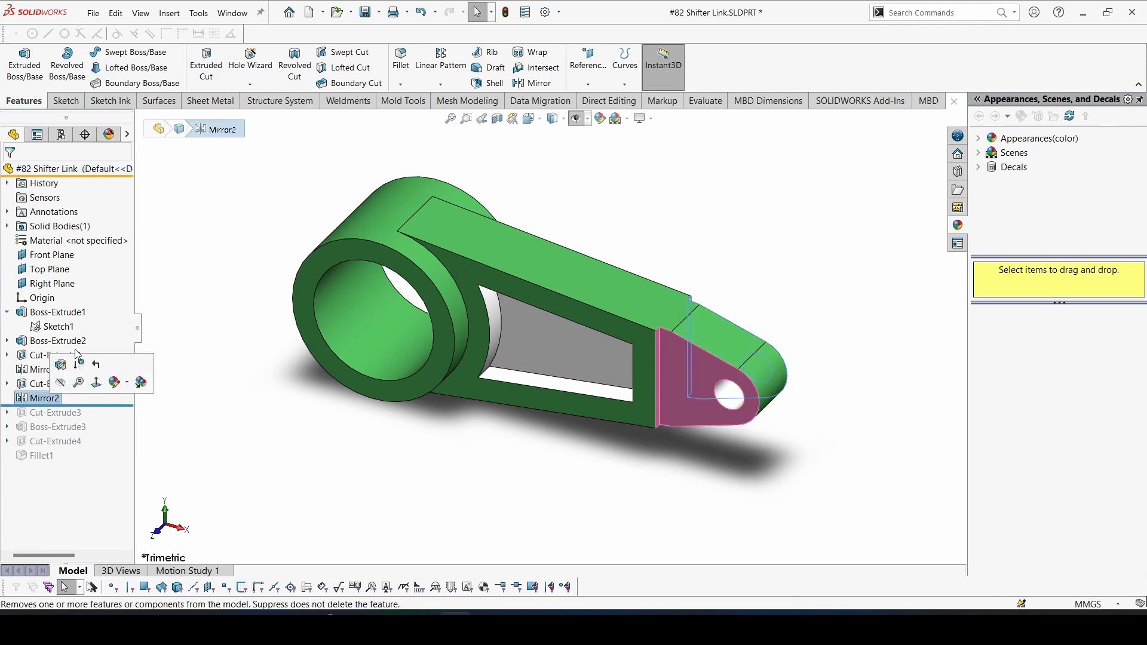
Step: Open the definition of Mirror2, examine the Cut-Extrude2 mirror about the Front Plane from several angles, and close it
left_click(60, 366)
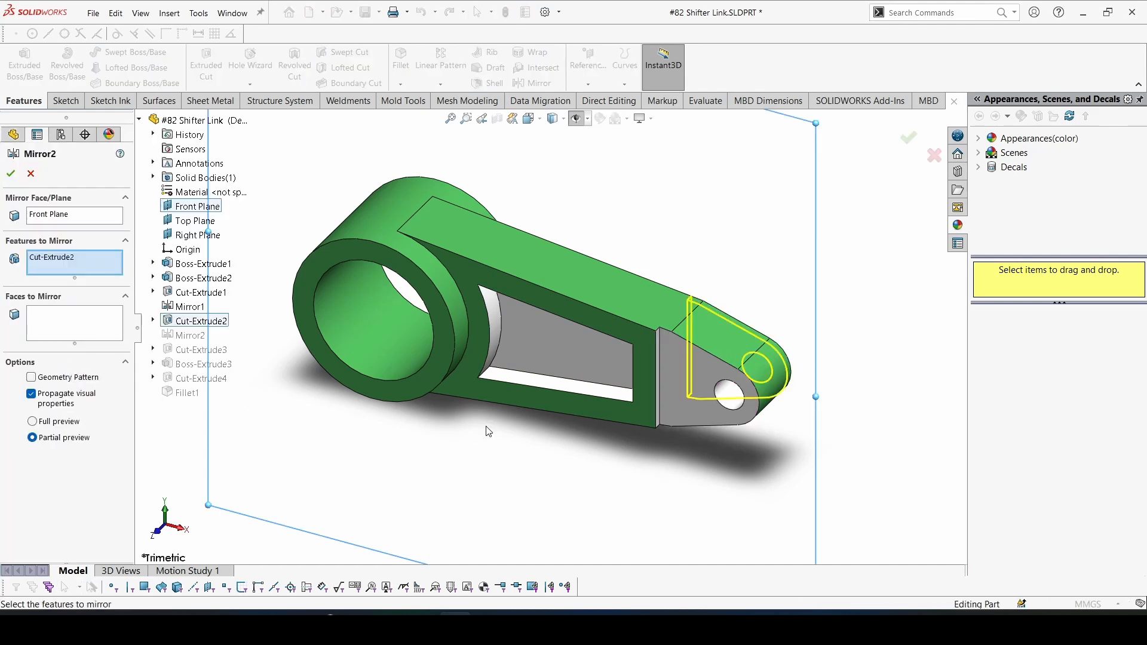
middle_click_drag(489, 432, 304, 368)
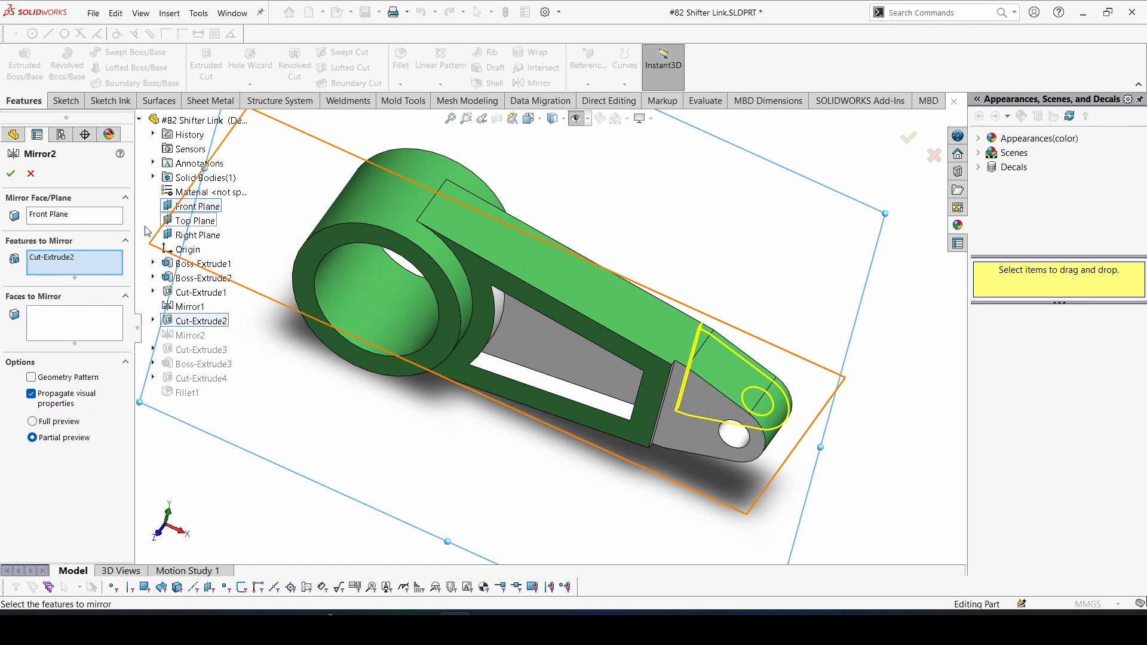
middle_click_drag(826, 396, 786, 378)
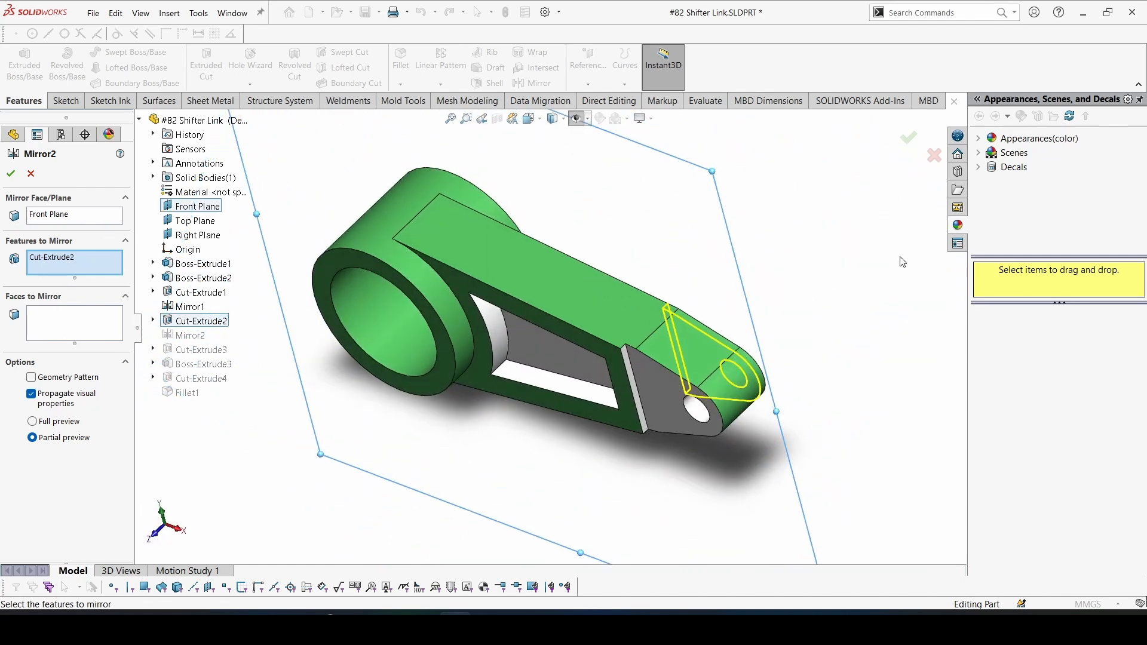
key("ctrl+7")
left_click(9, 172)
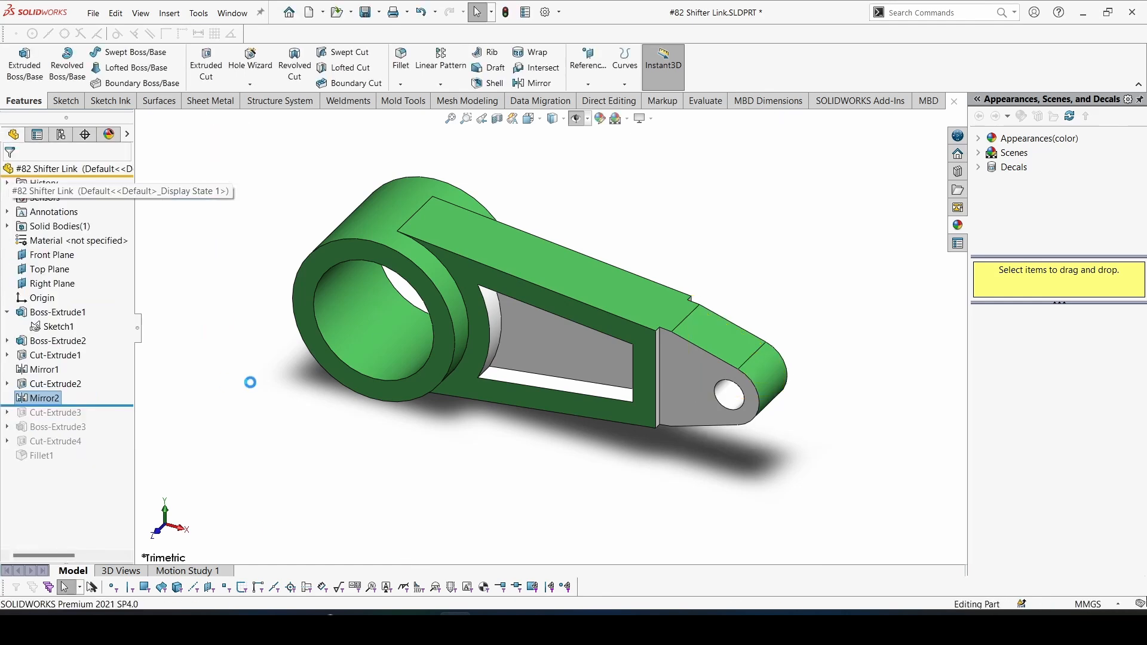
Step: Roll the feature history forward to include Cut-Extrude3, and review its slot sketch, repositioning the 0.75 dimension
middle_click_drag(336, 461, 107, 418)
left_click_drag(100, 405, 100, 415)
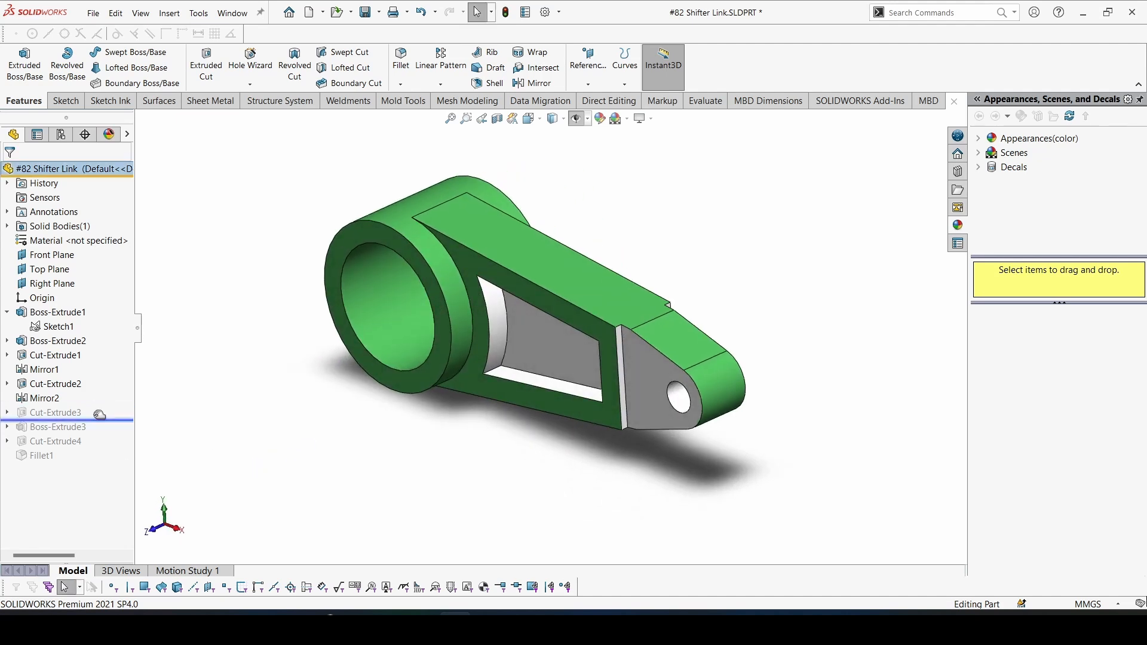
left_click(51, 416)
left_click(82, 376)
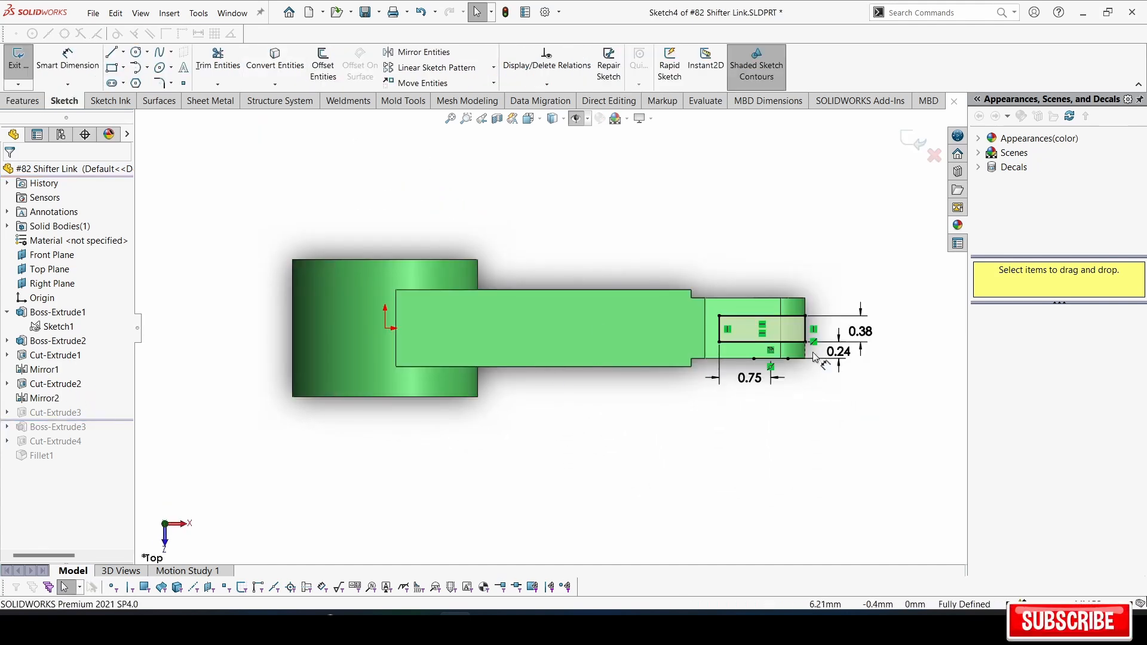
left_click(745, 390)
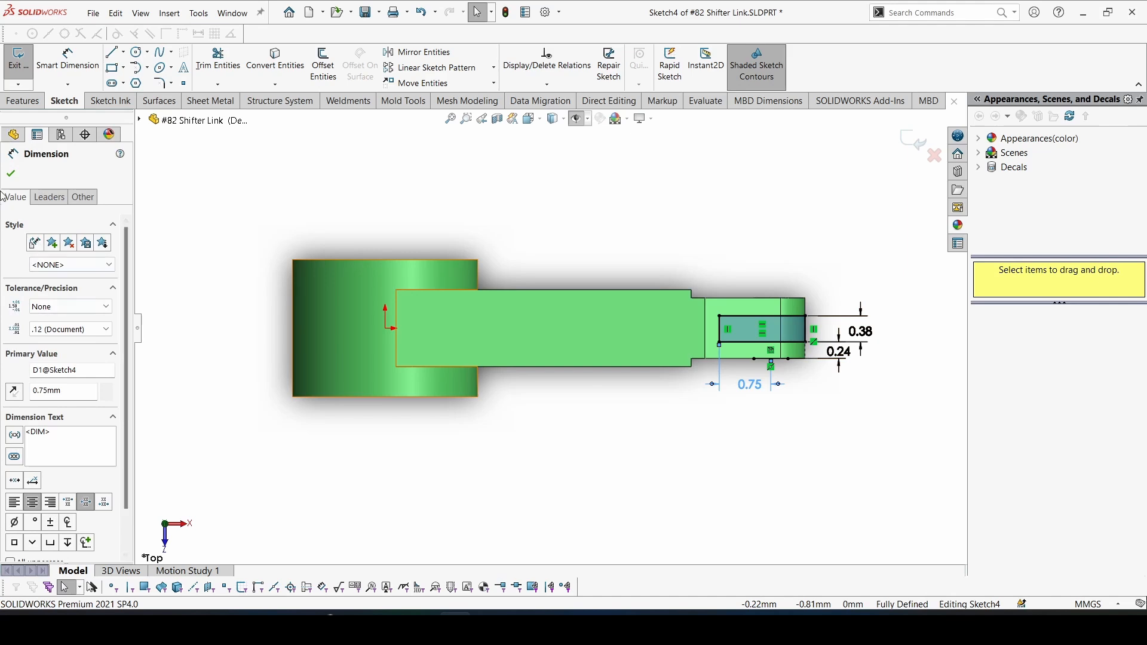
left_click(11, 174)
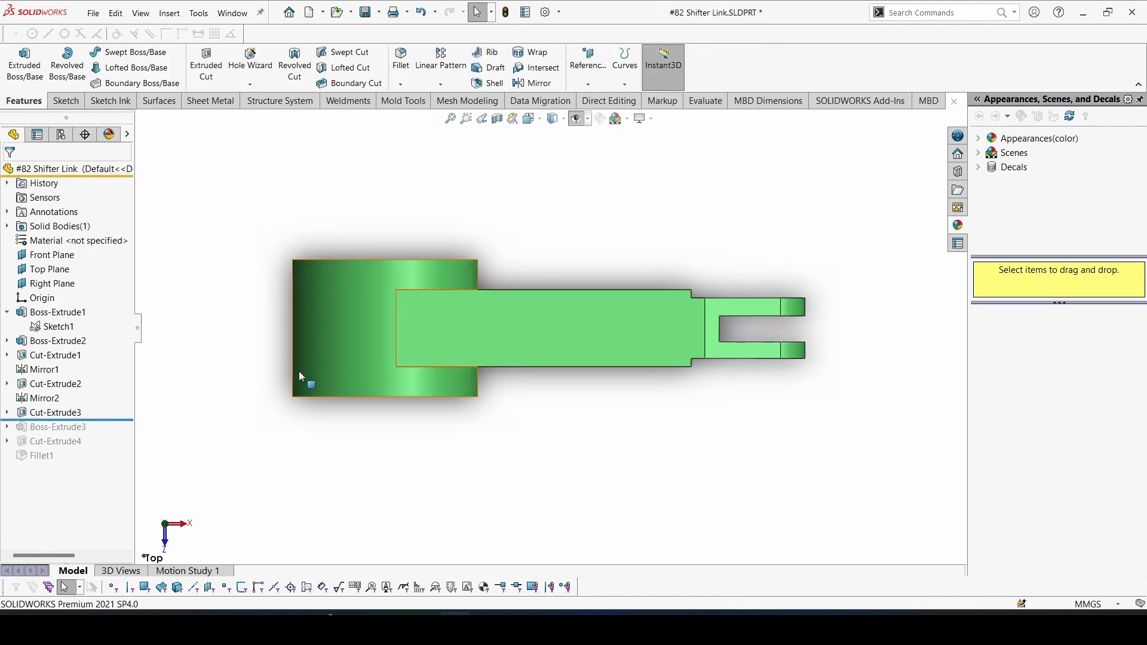
Step: Examine the through-all settings in both directions of Cut-Extrude3, close its definition, and inspect the slotted fork end up close
left_click(68, 414)
left_click(81, 374)
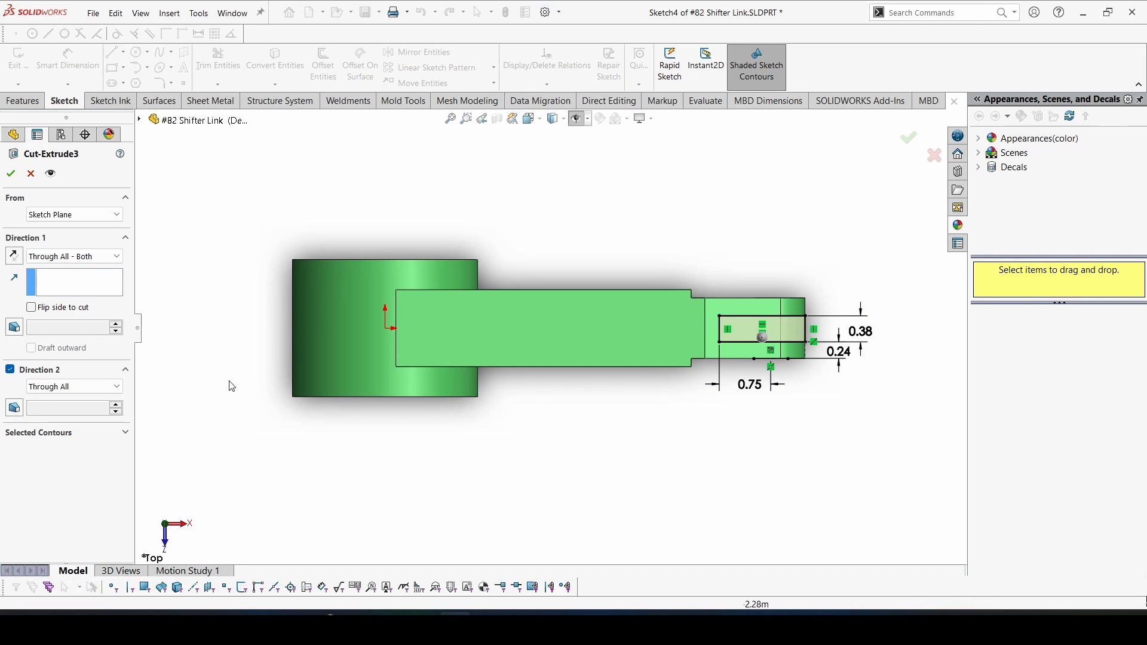
right_click_drag(231, 383, 315, 307)
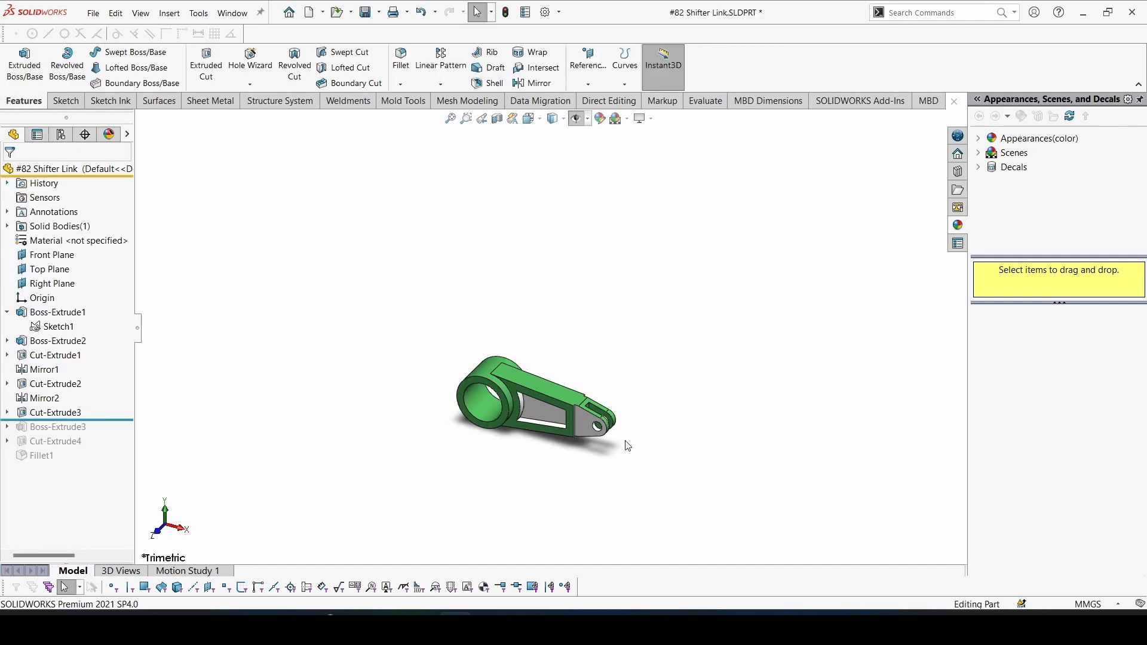
scroll(615, 440, "down", 8)
scroll(580, 382, "down", 2)
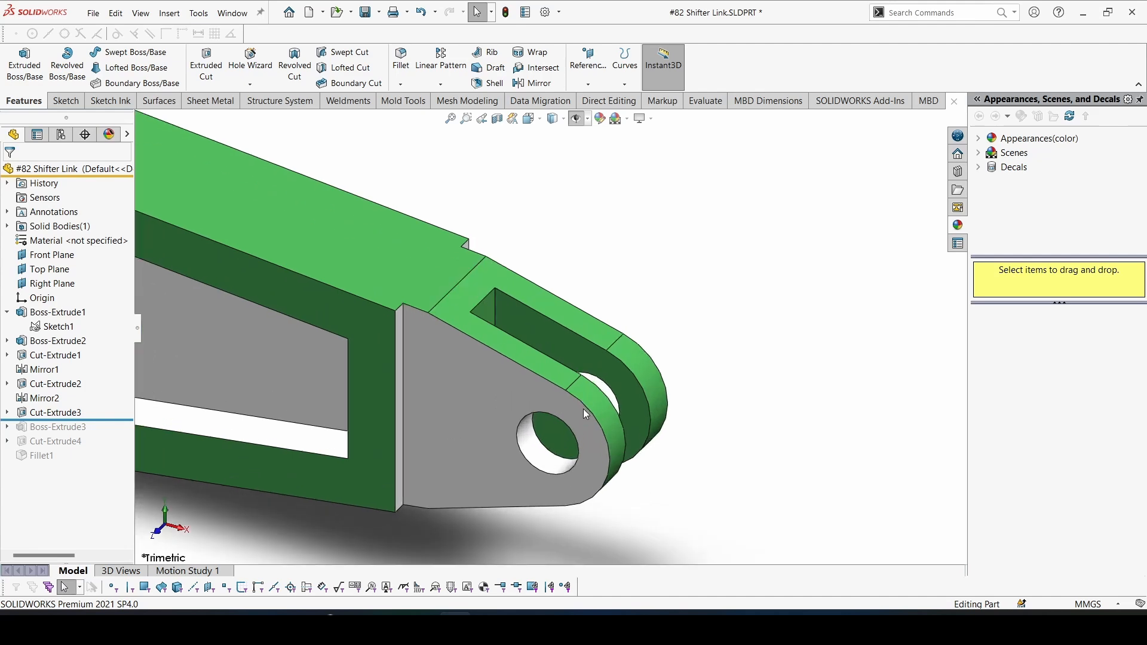
mouse_move(583, 409)
middle_mouse_down()
mouse_move(525, 428)
mouse_move(589, 400)
middle_mouse_up()
right_click_drag(629, 355, 709, 245)
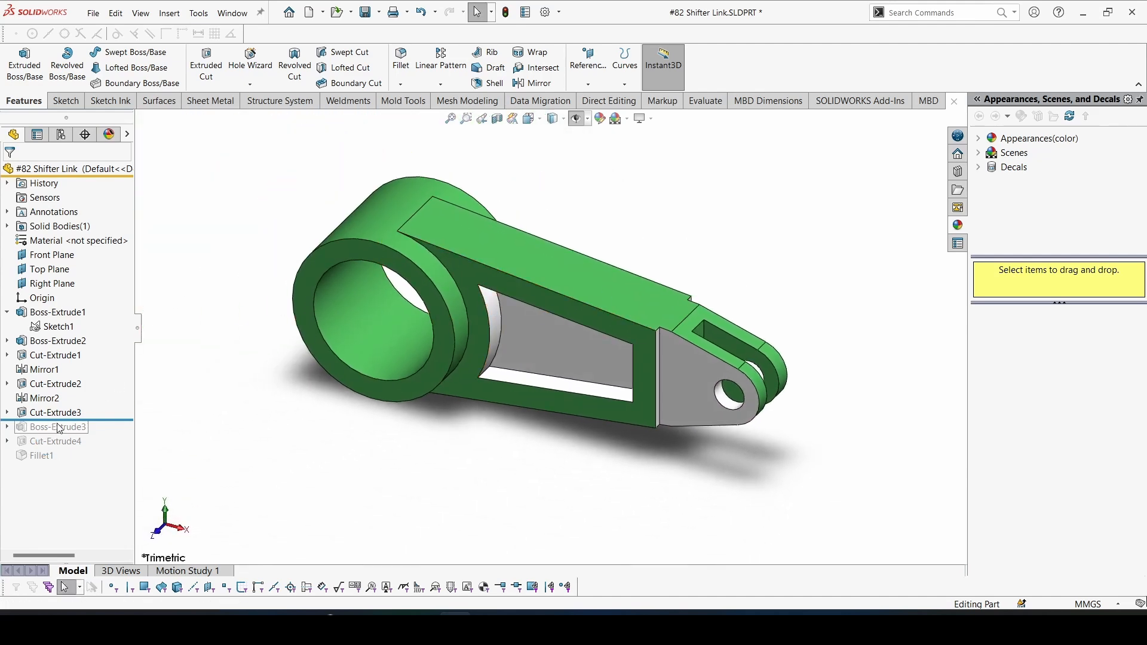
Step: Roll the feature history forward to include Boss-Extrude3, and review its clamp-lug sketch on the Top Plane, repositioning the 1.88 dimension
mouse_move(68, 420)
left_mouse_down()
mouse_move(65, 435)
mouse_move(52, 429)
left_mouse_up()
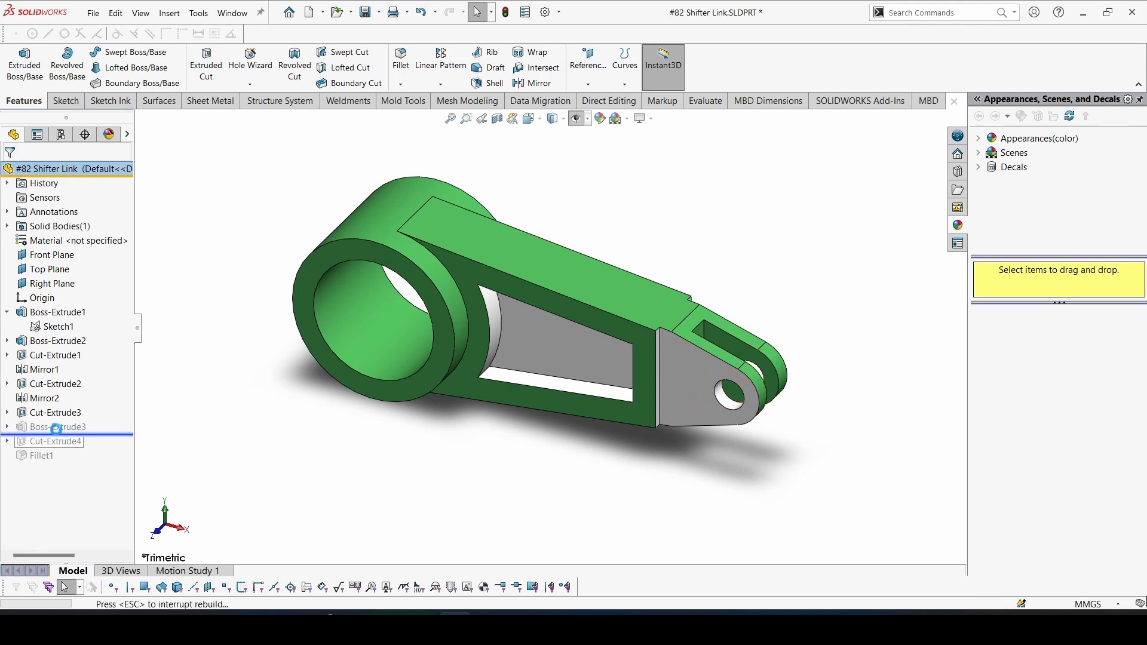
left_click(62, 426)
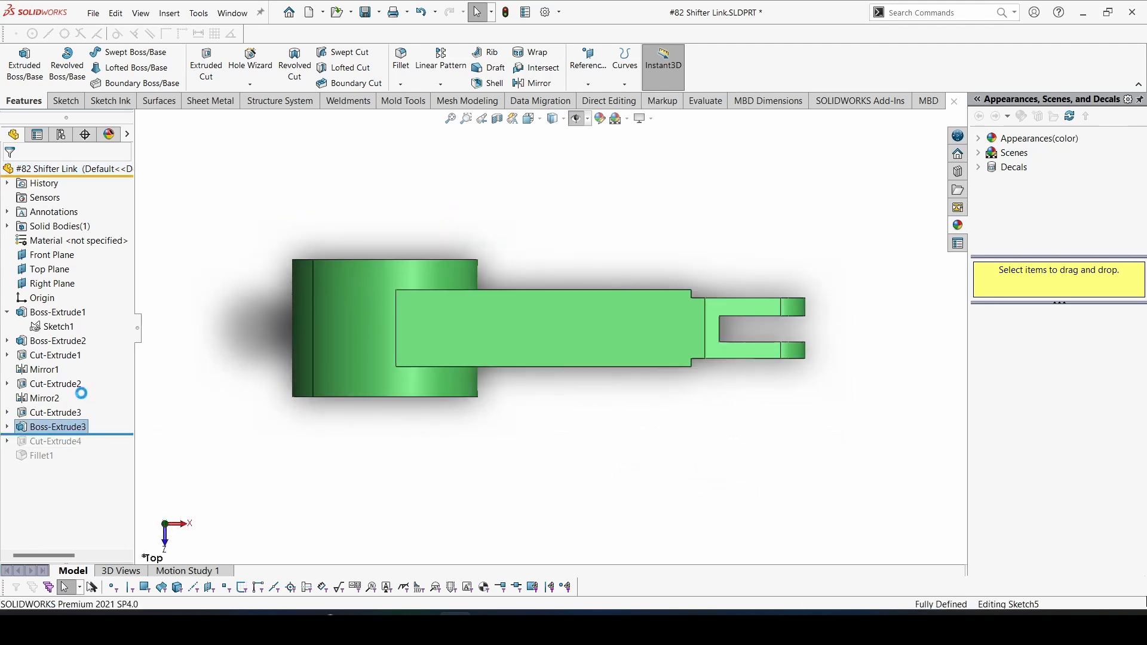
left_click(71, 273)
scroll(197, 345, "down", 3)
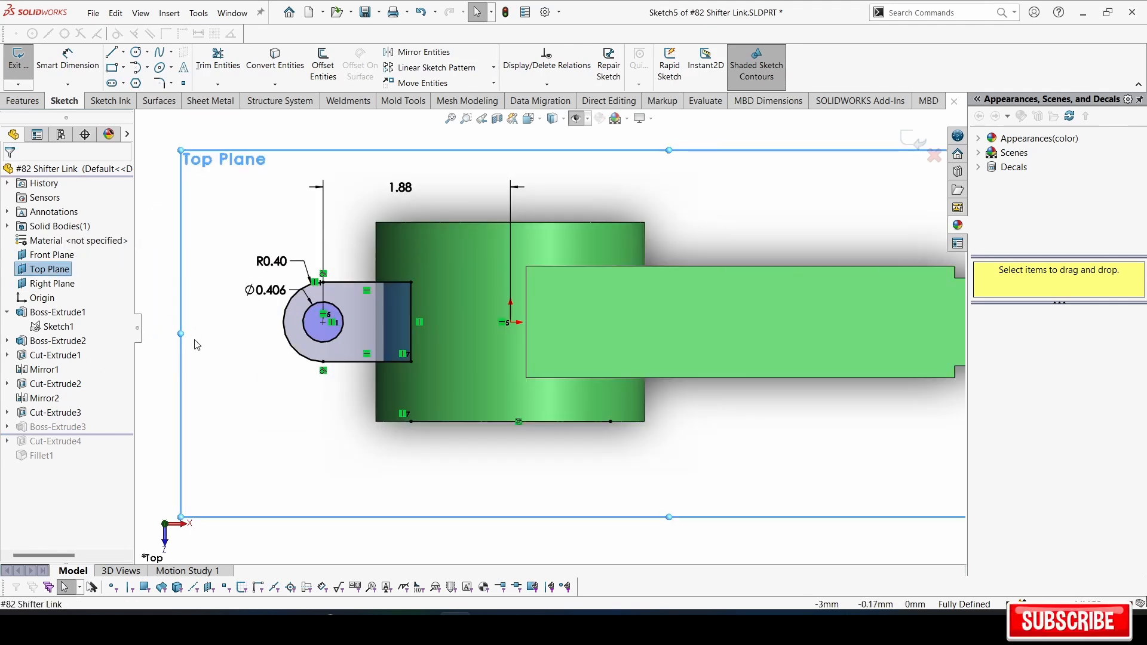
scroll(386, 347, "up", 1)
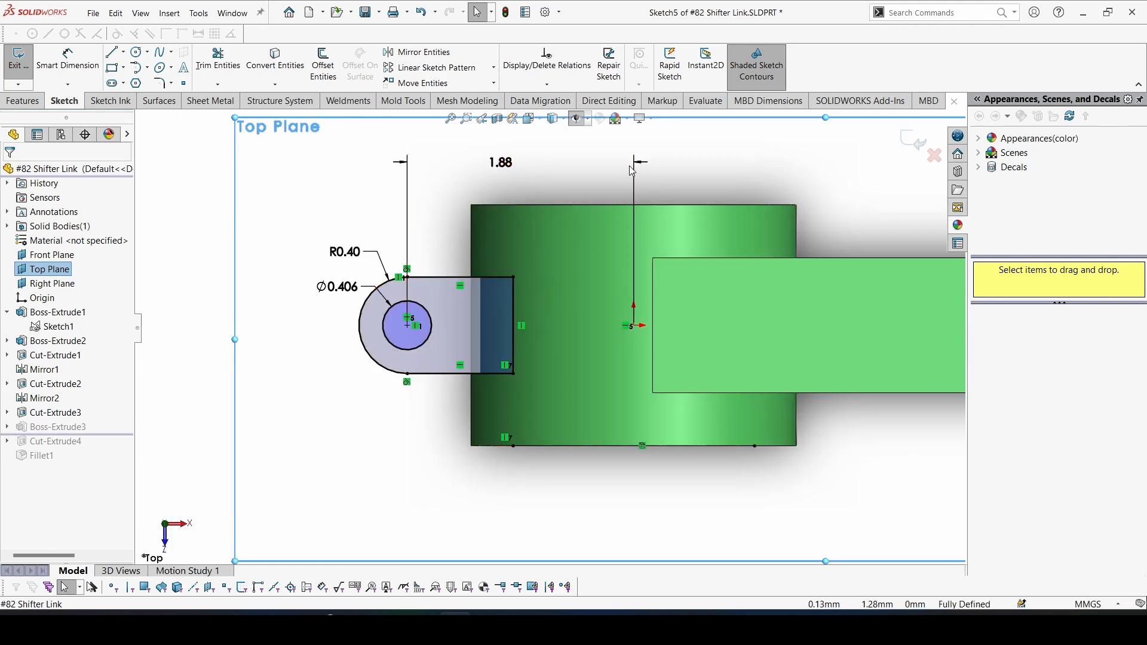
left_click_drag(518, 169, 521, 187)
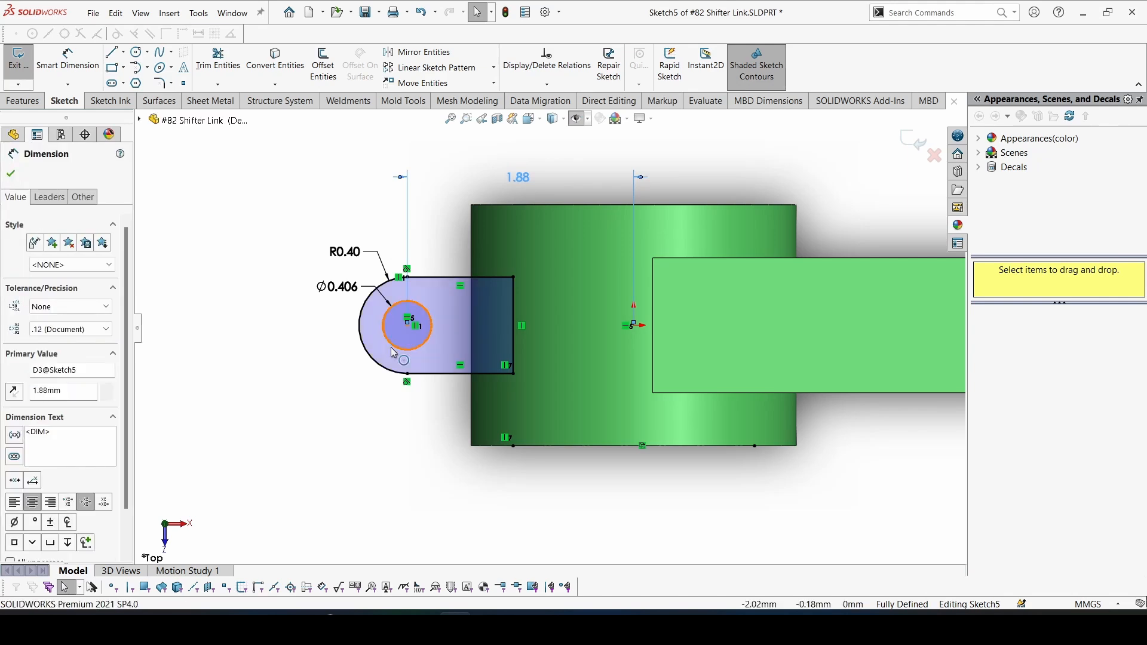
left_click(910, 148)
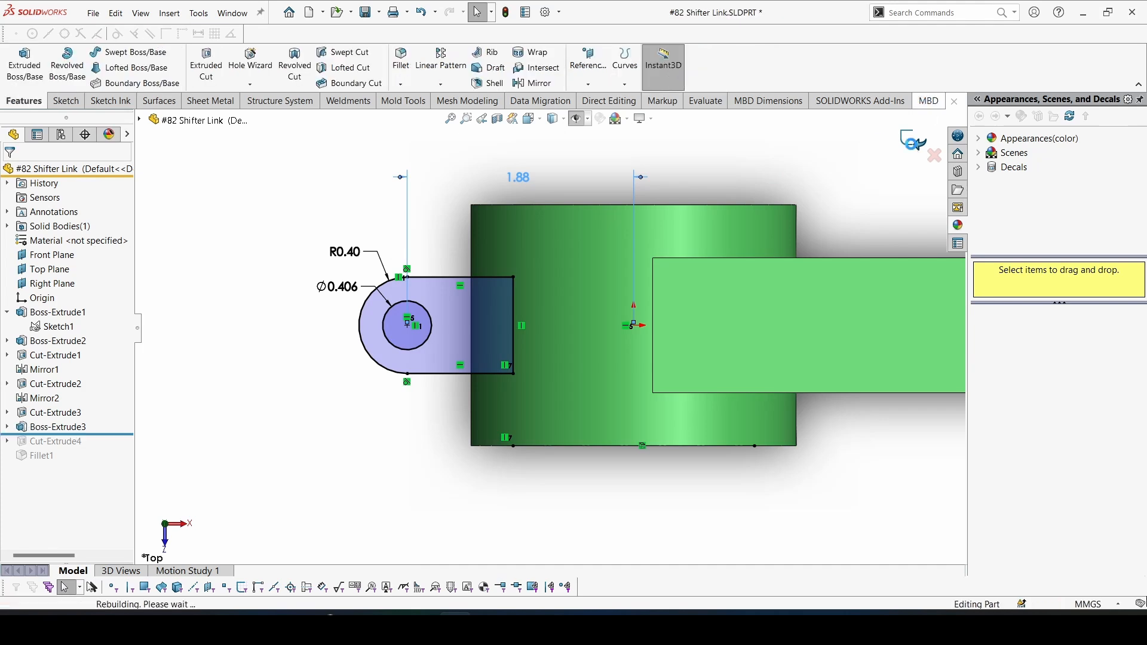
Step: Examine the mid-plane depth settings of Boss-Extrude3, close its definition, and inspect the clamp lug on the ring
left_click(62, 428)
left_click(72, 398)
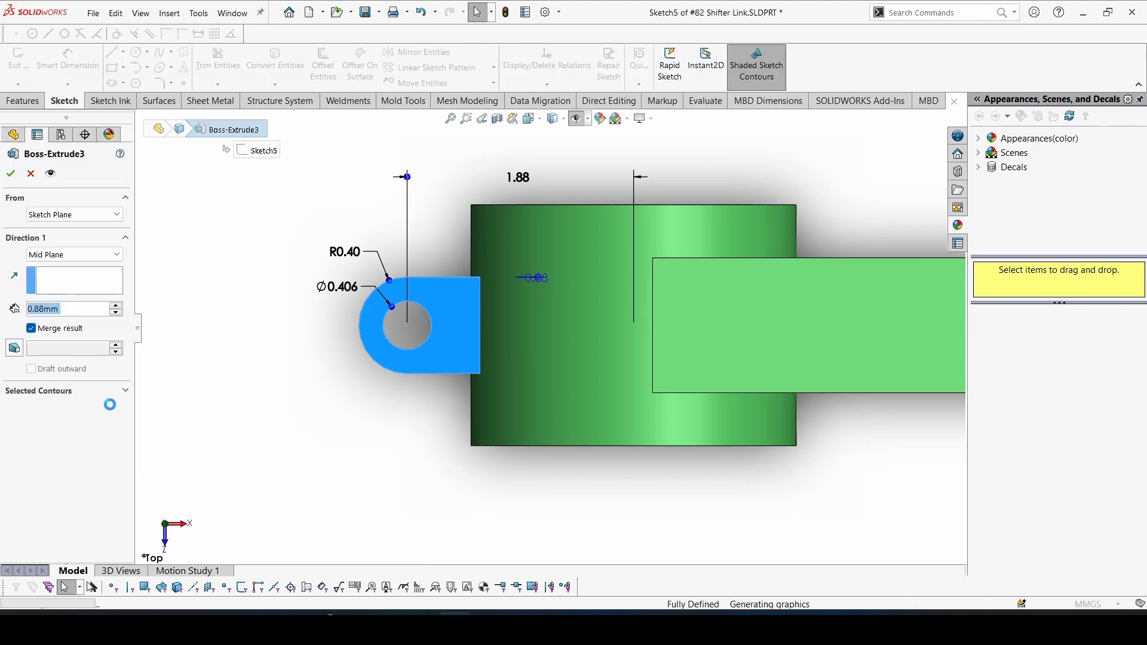
right_click_drag(367, 354, 377, 325)
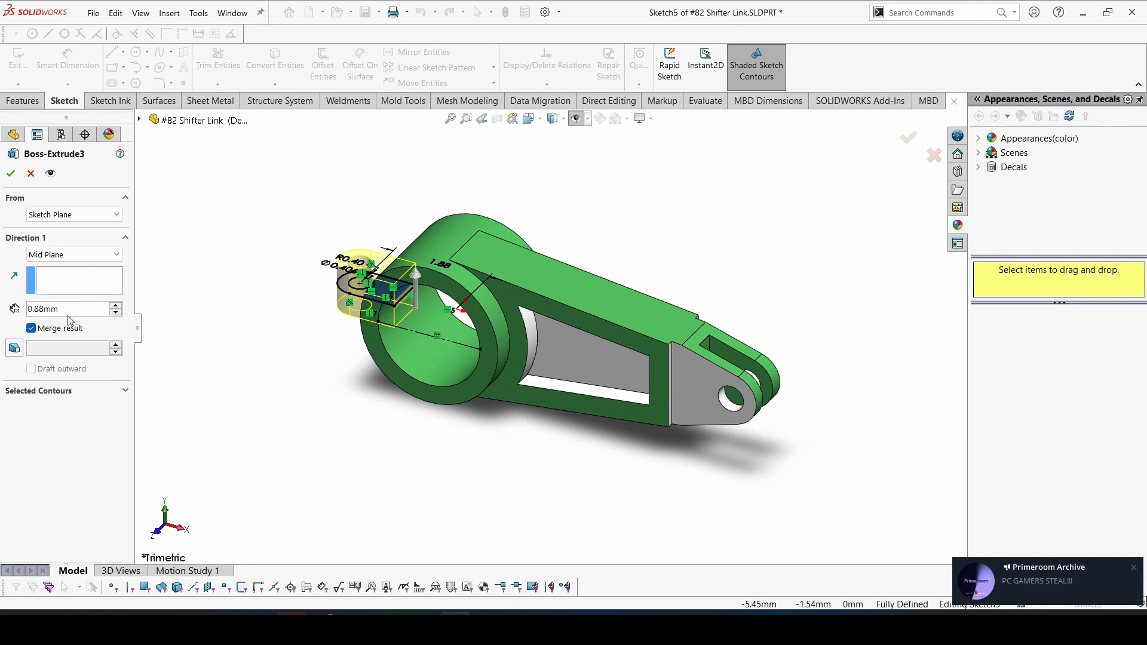
left_click(70, 309)
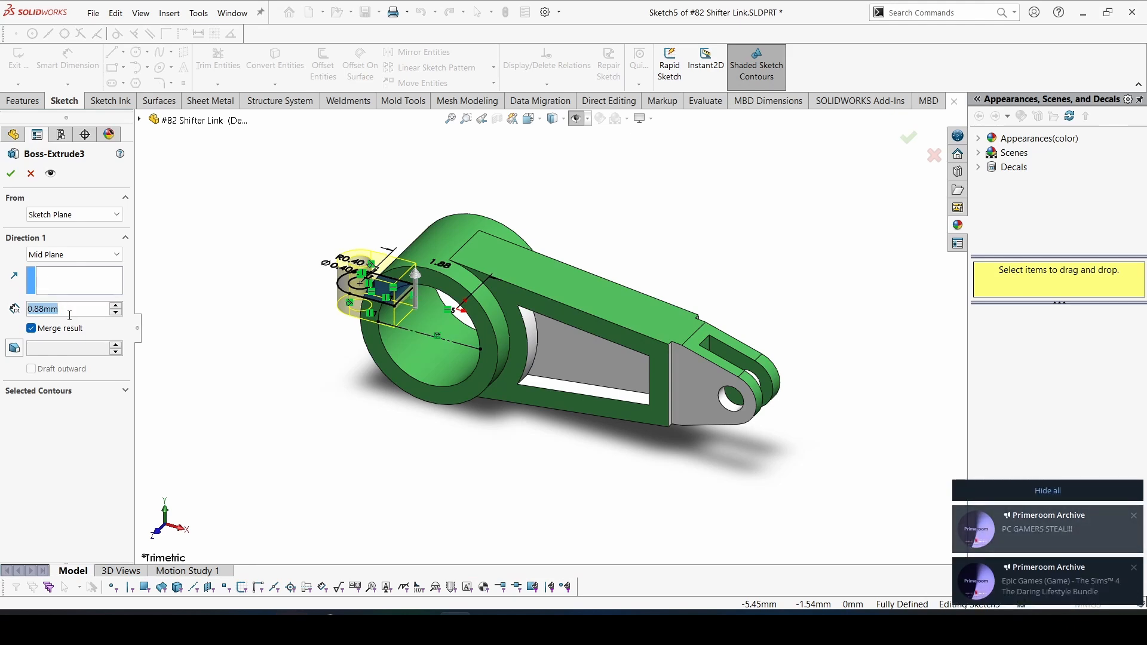
left_click(1024, 491)
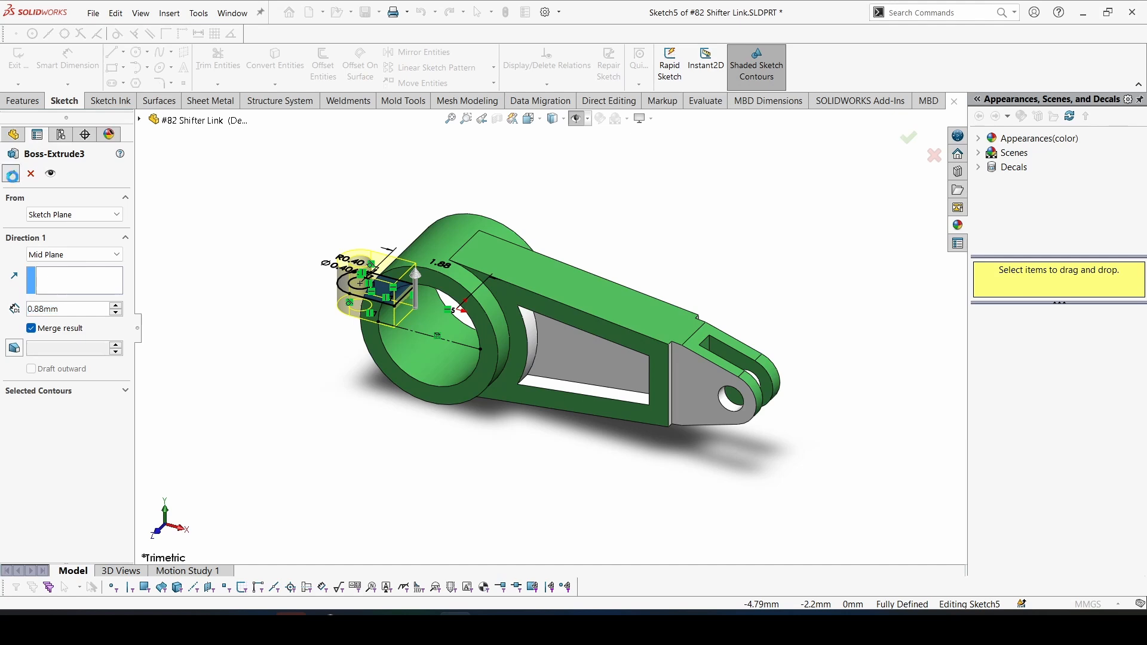
left_click(11, 174)
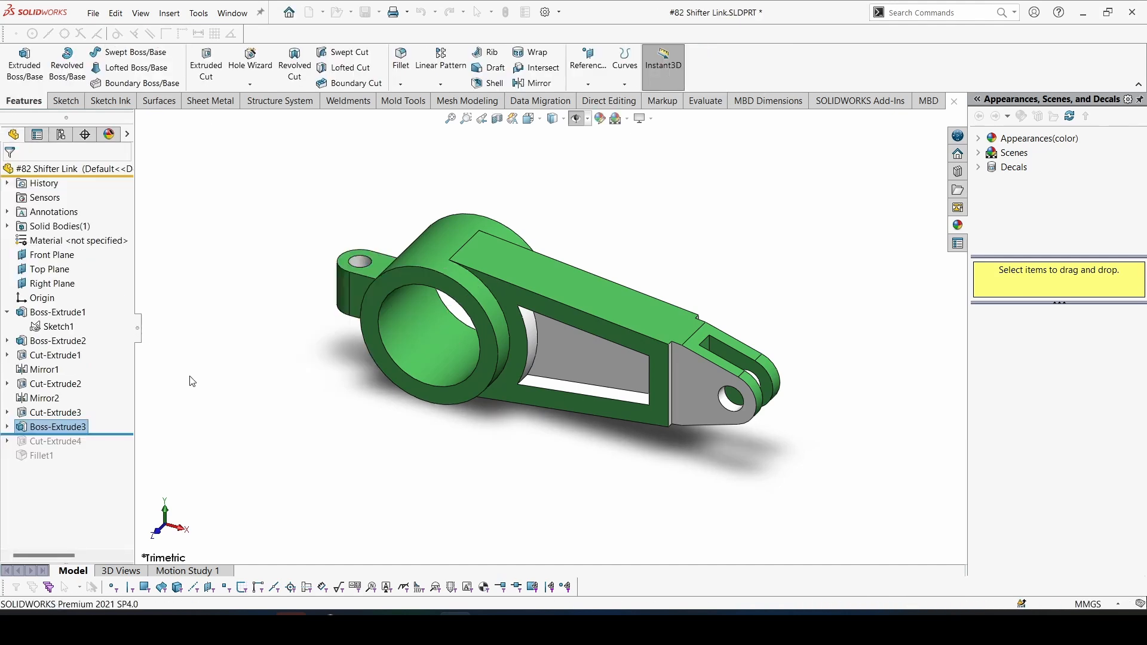
left_click(264, 357)
middle_click_drag(263, 357, 287, 408)
right_click_drag(307, 389, 368, 311)
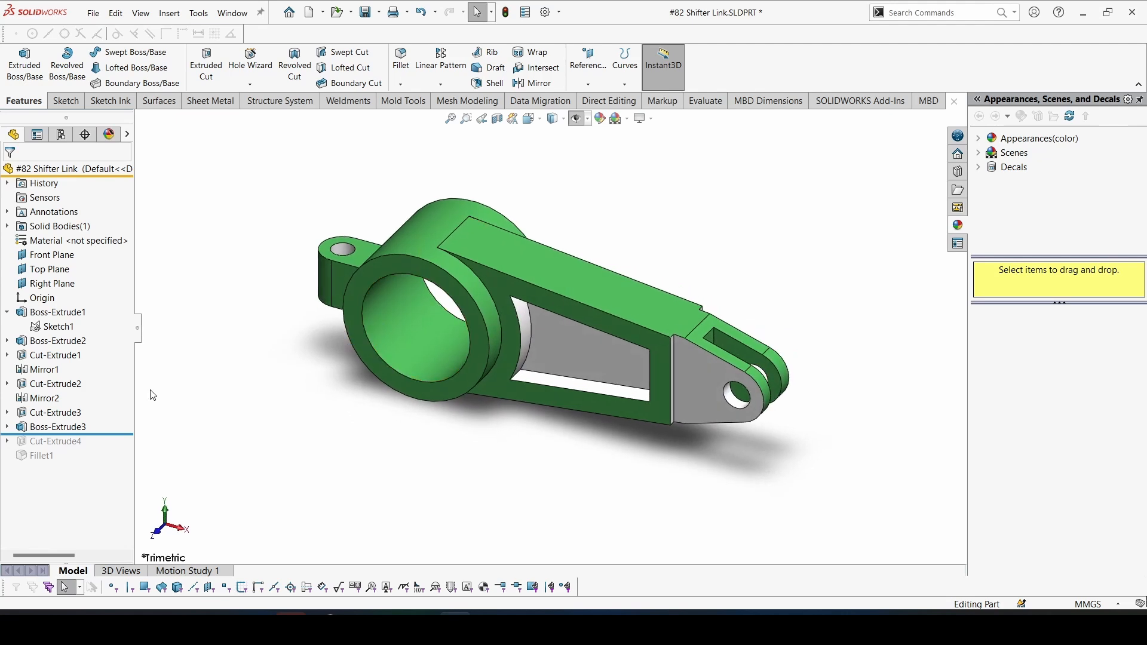
Step: Roll the feature history forward to include Cut-Extrude4, and review its clamp-slit sketch, repositioning the 0.12 dimension
left_click_drag(75, 434, 78, 448)
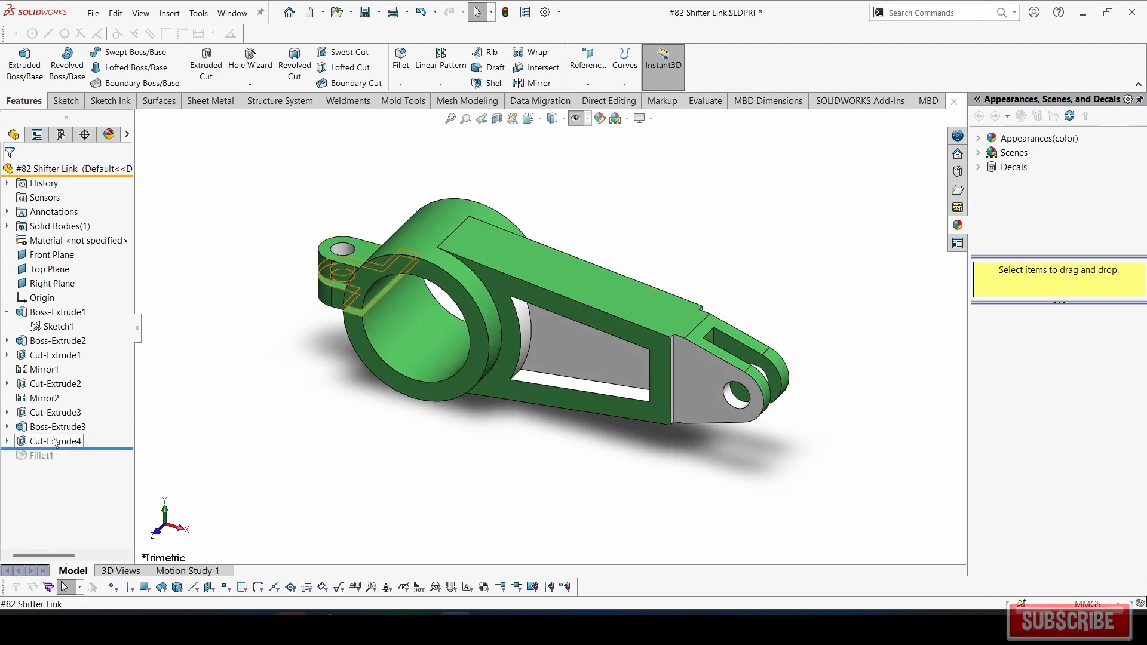
left_click(59, 441)
left_click(82, 403)
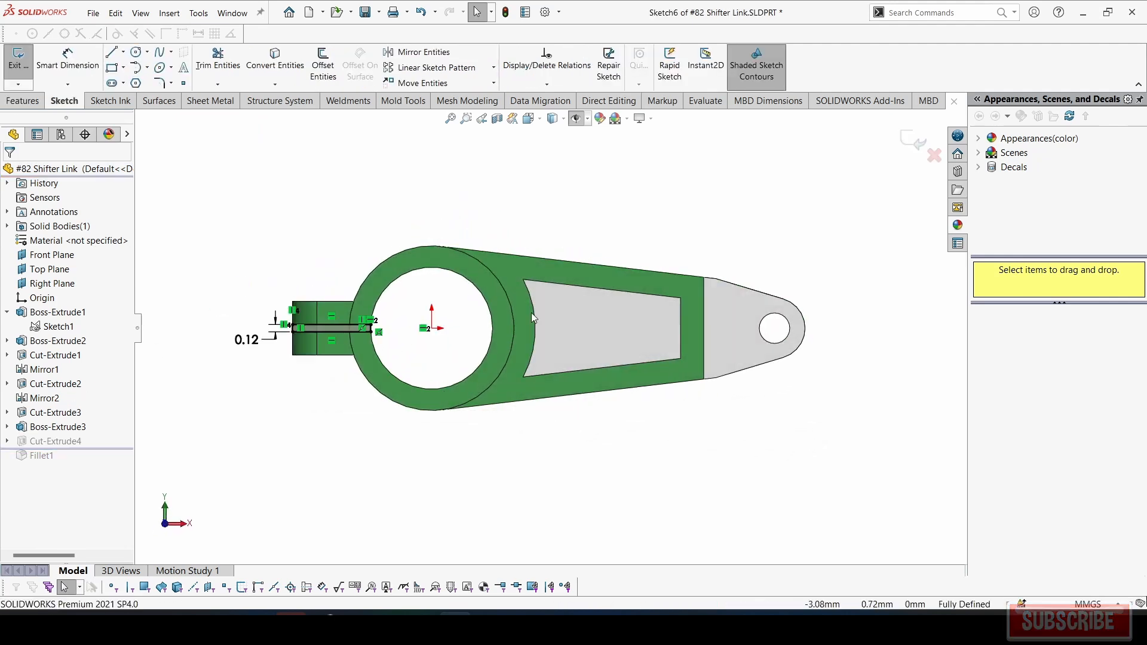
scroll(327, 308, "down", 5)
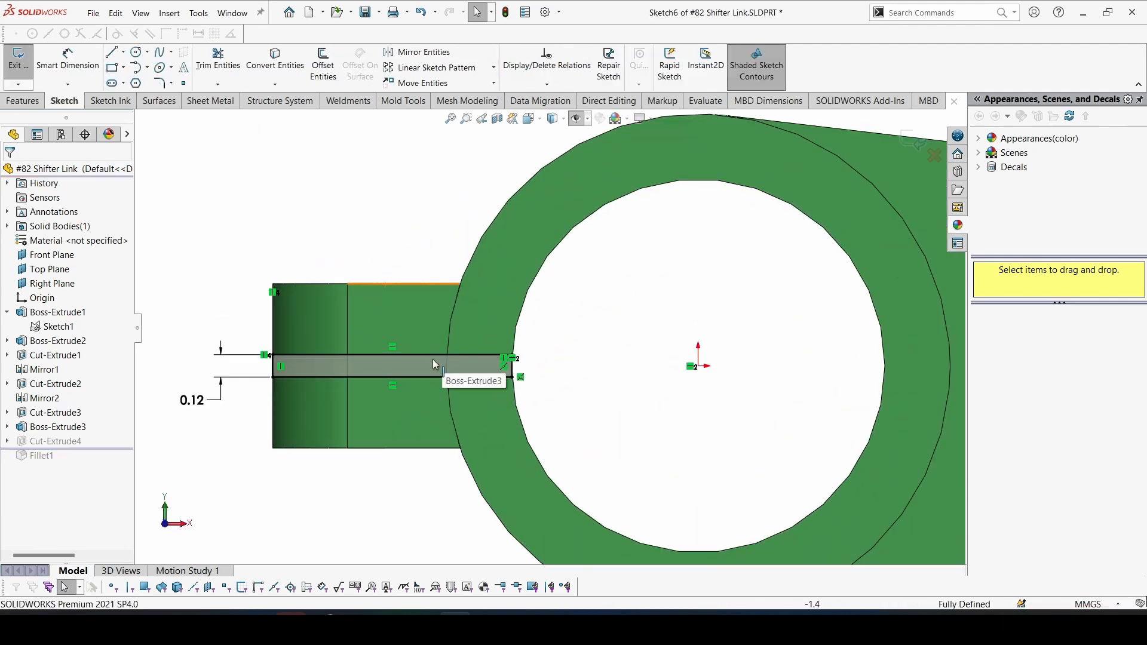
left_click_drag(201, 403, 216, 410)
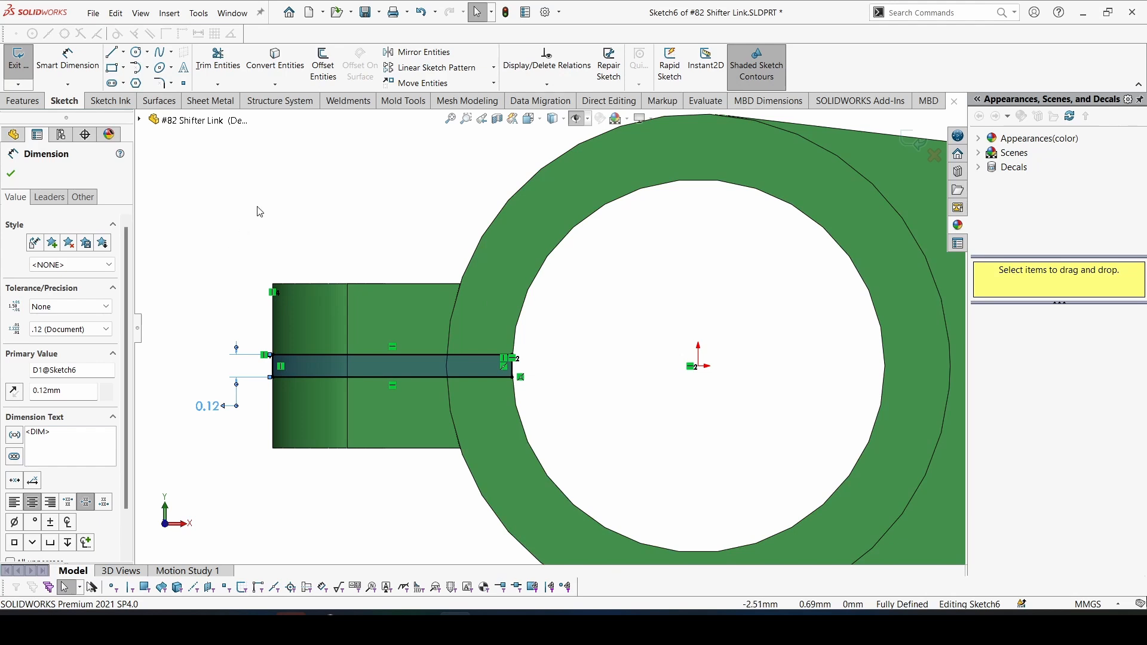
right_click_drag(276, 186, 825, 187)
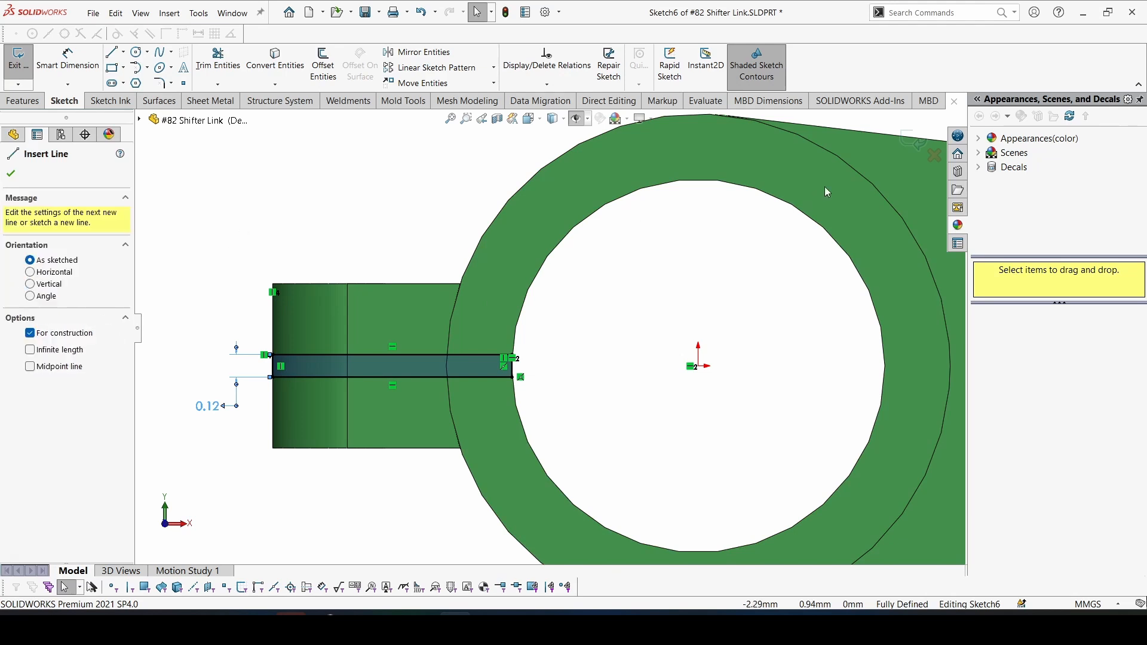
left_click(912, 142)
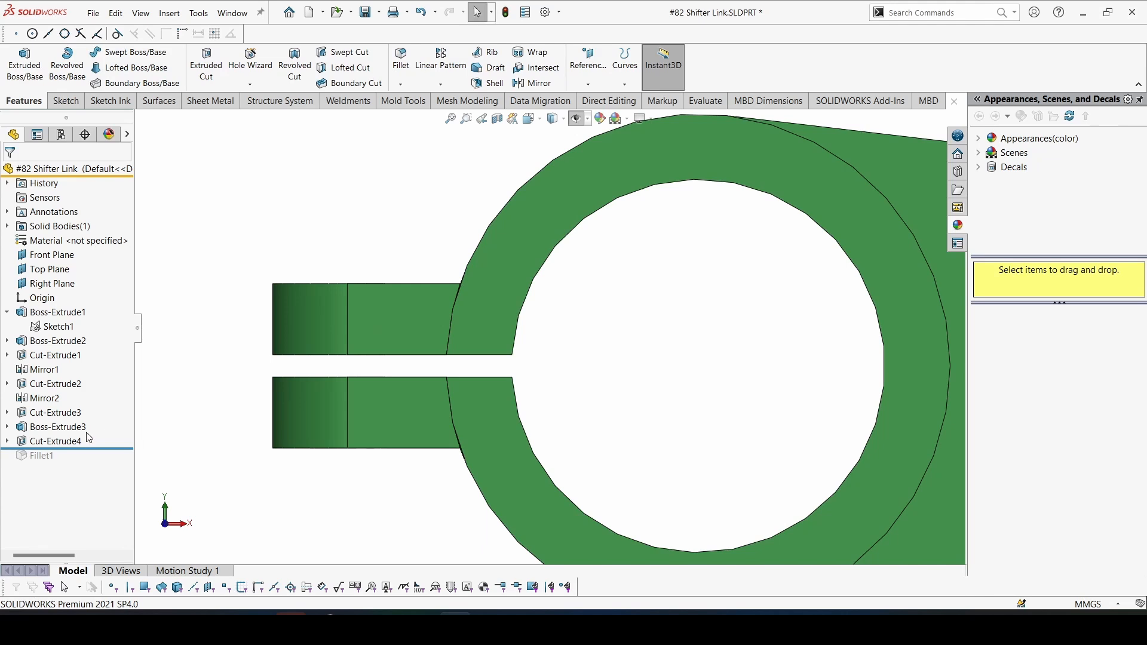
Step: Examine the through-all settings in both directions of Cut-Extrude4, close its definition, and inspect the split clamp end
left_click(66, 444)
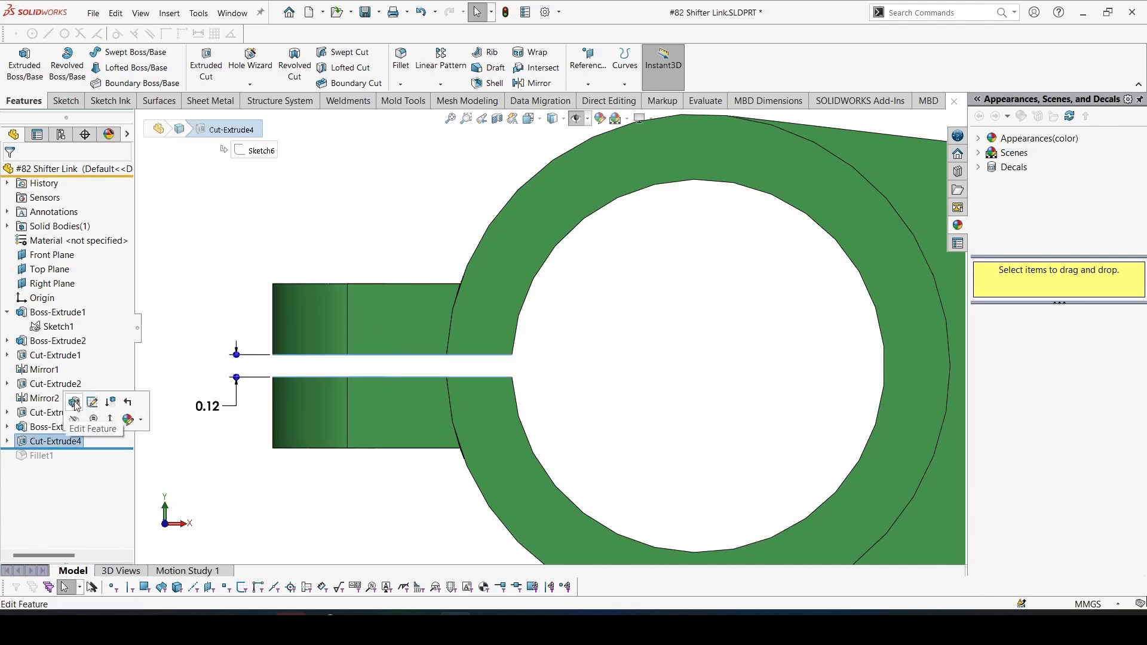
left_click(75, 401)
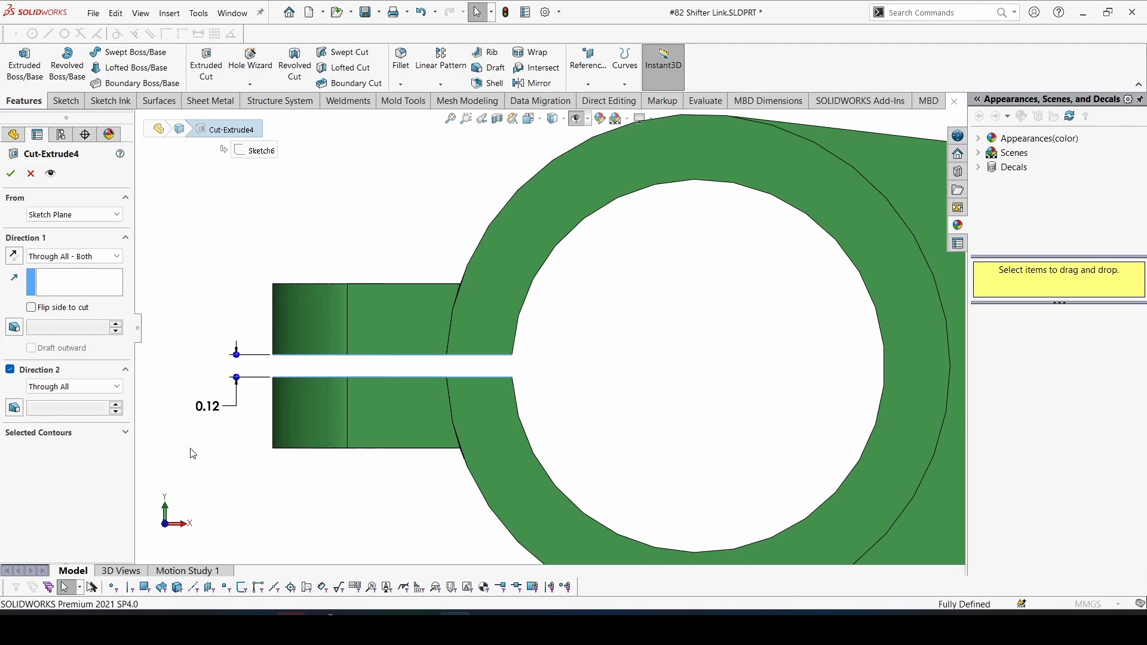
right_click_drag(191, 450, 249, 389)
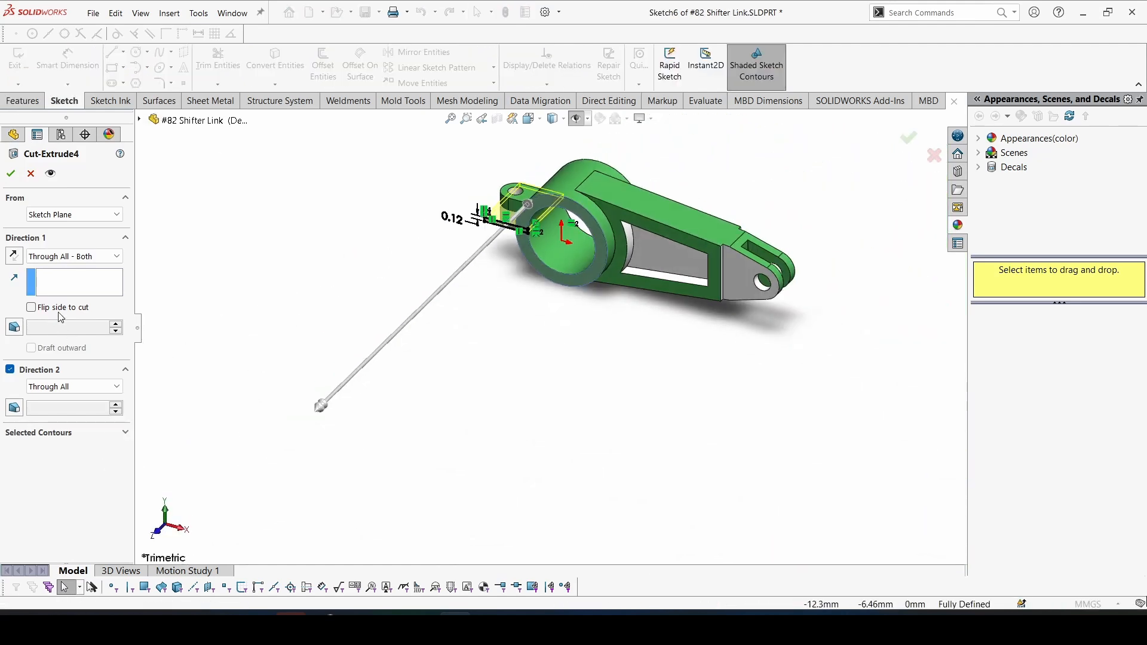
left_click(14, 173)
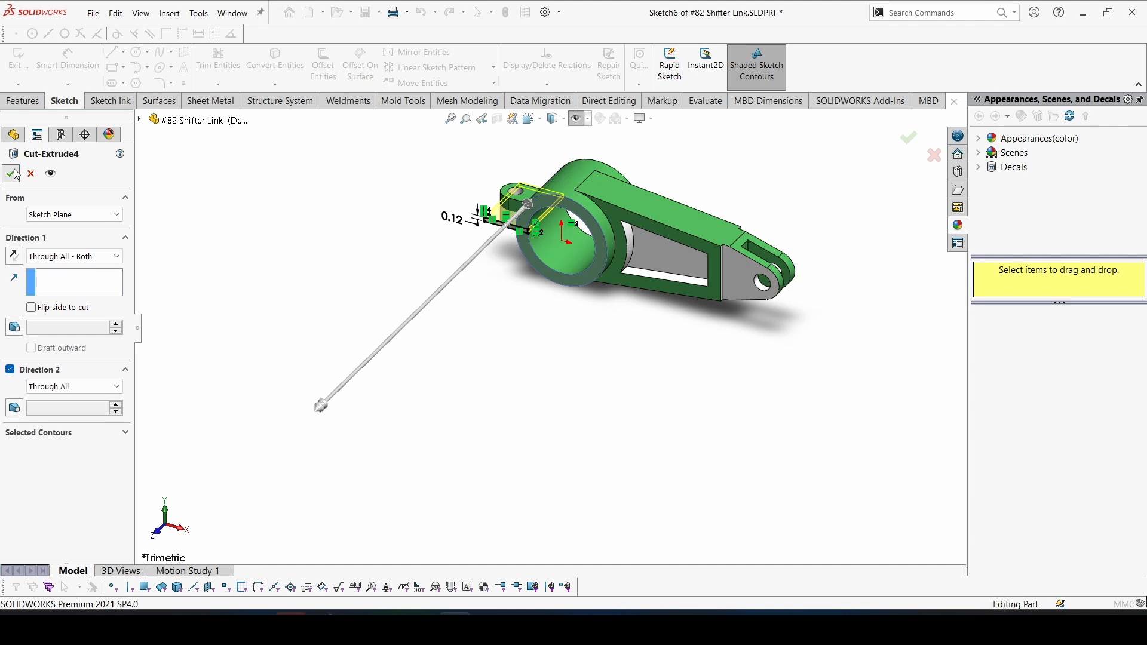
middle_click_drag(434, 272, 408, 454)
key("ctrl+7")
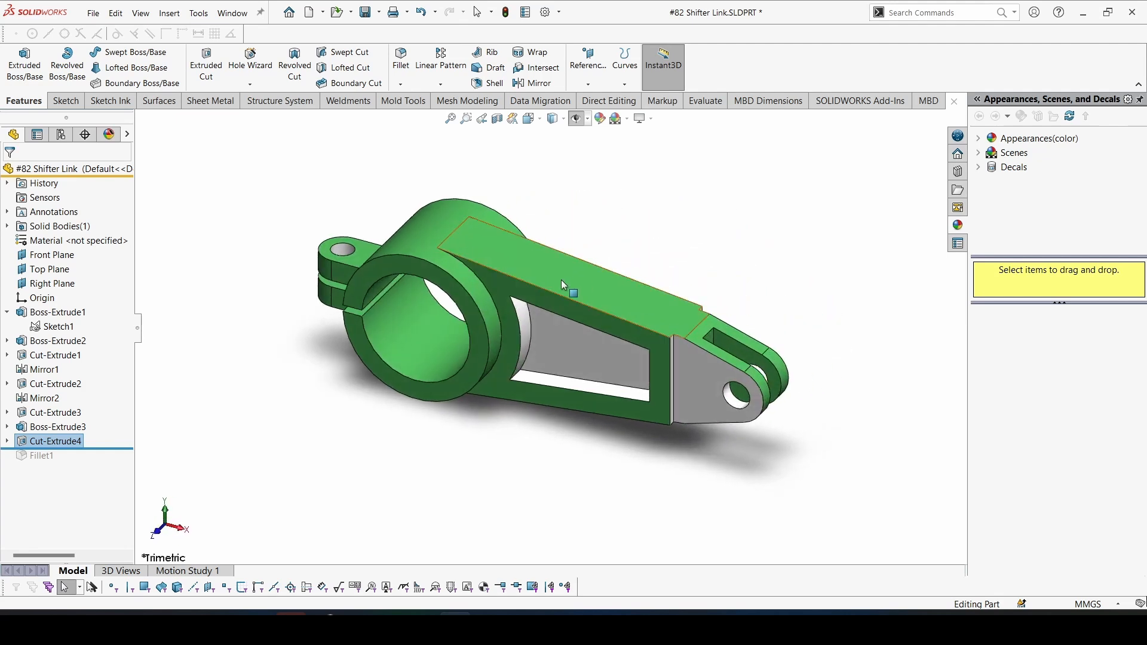
Step: Roll the feature history forward to include Fillet1, and open its definition to examine the filleted edges and radius
left_click_drag(88, 451, 84, 461)
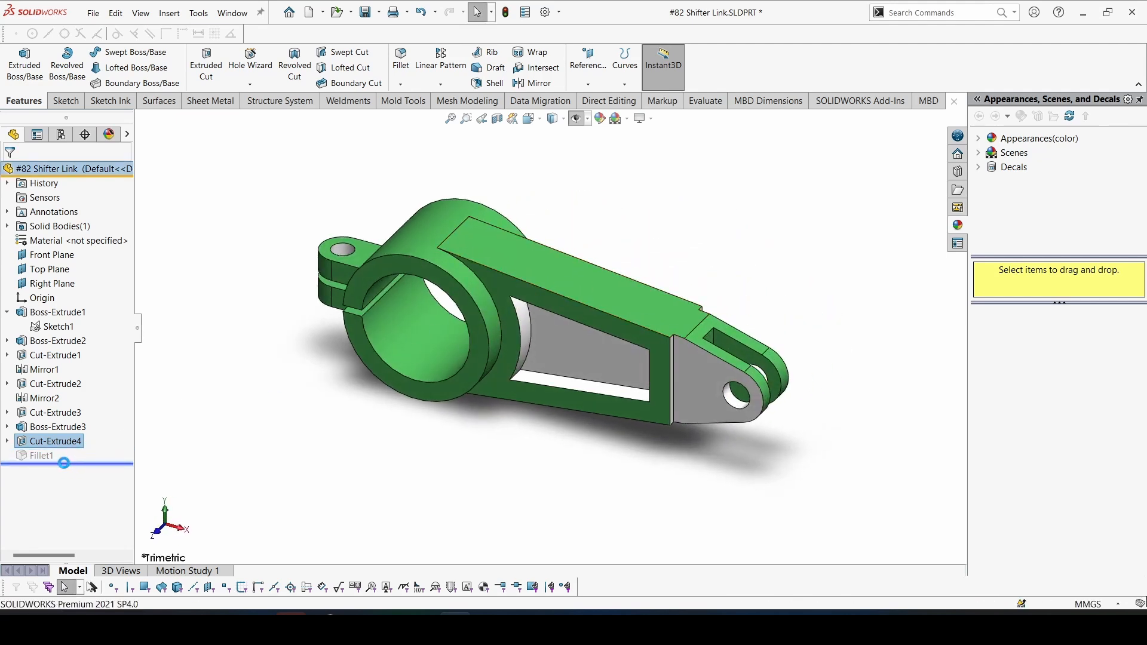
left_click(45, 456)
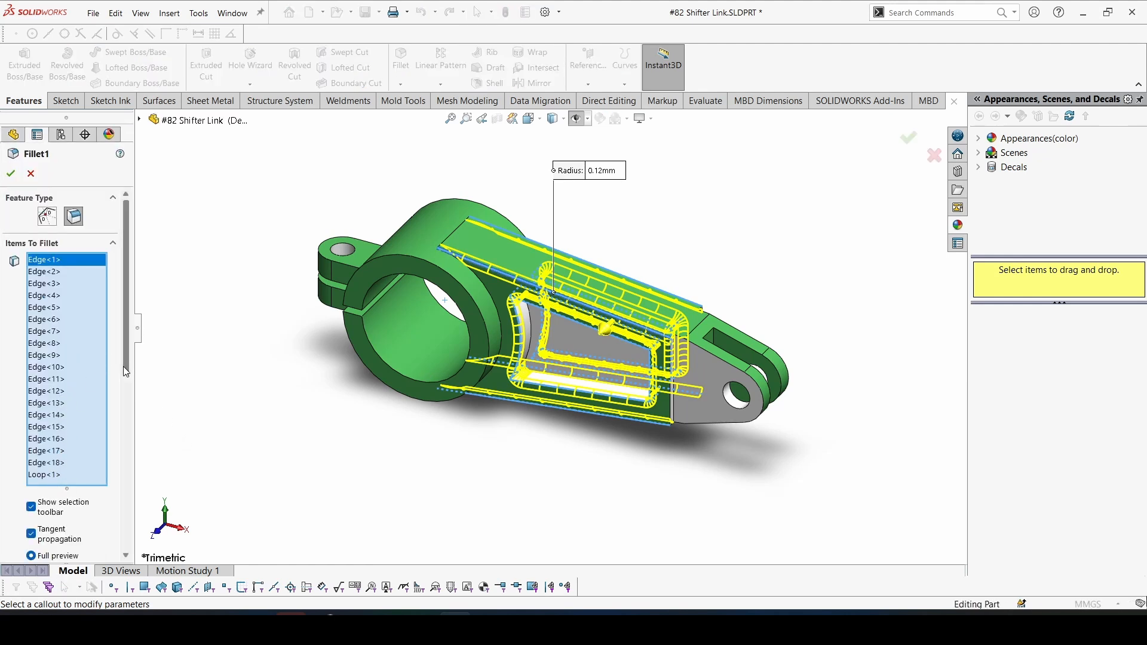
left_click_drag(123, 367, 96, 464)
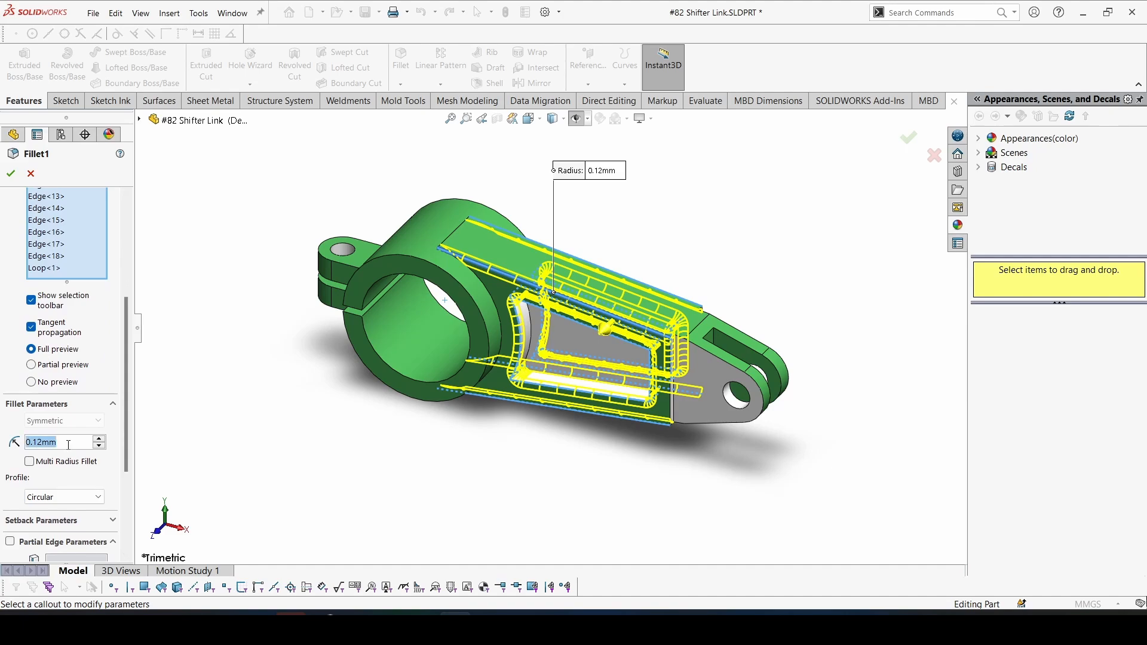
mouse_move(417, 418)
middle_mouse_down()
mouse_move(463, 455)
mouse_move(353, 482)
mouse_move(465, 453)
mouse_move(418, 430)
middle_mouse_up()
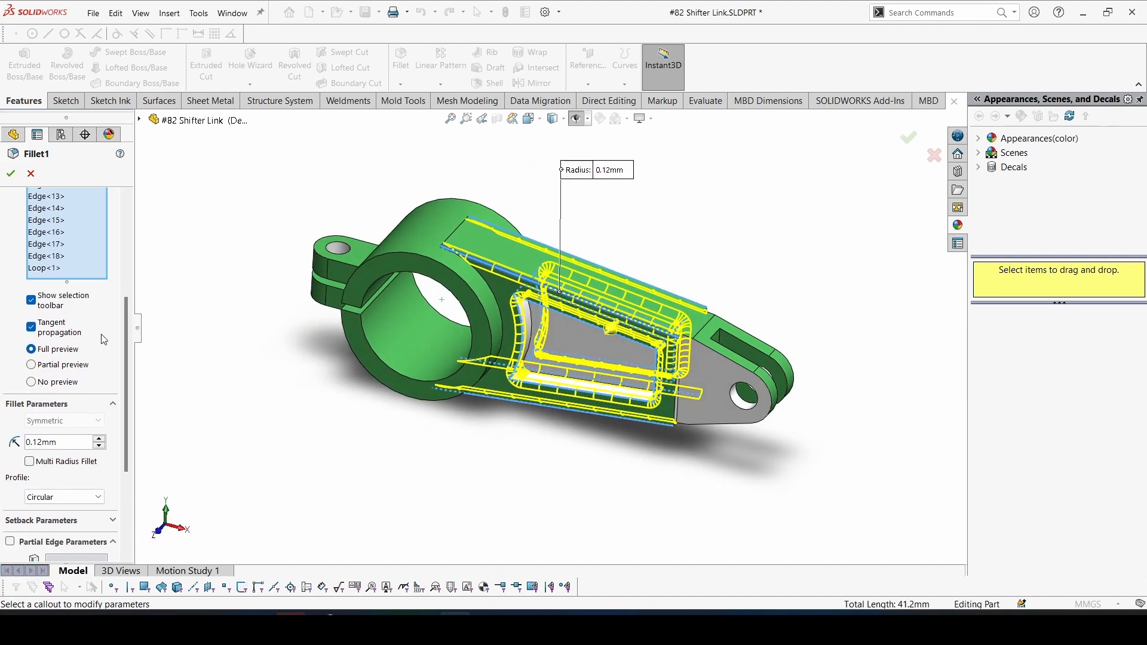
Step: Compare the partial and full previews of Fillet1, close its definition, and inspect the finished link from several angles
left_click(31, 365)
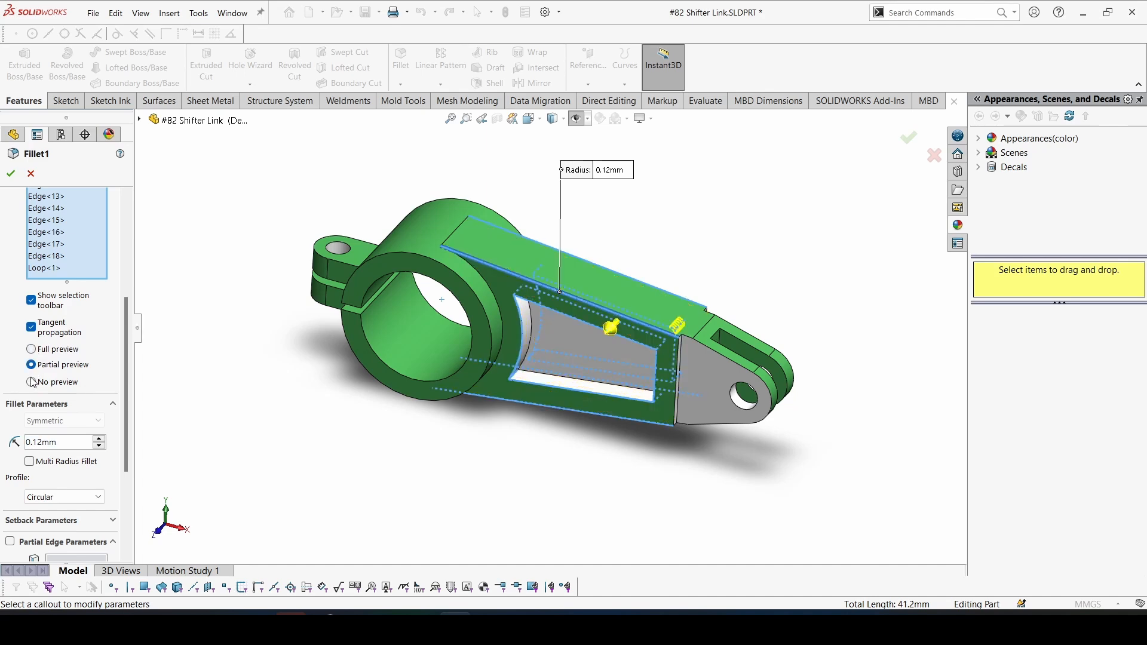
middle_click_drag(552, 394, 422, 346)
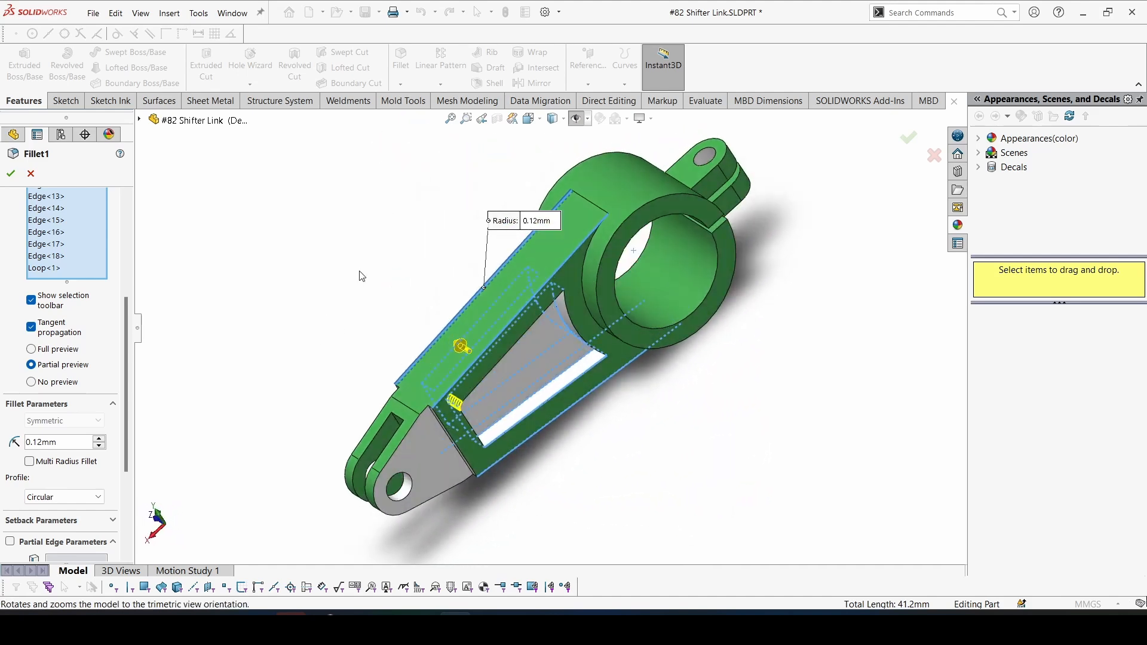
right_click(370, 259)
left_click(60, 351)
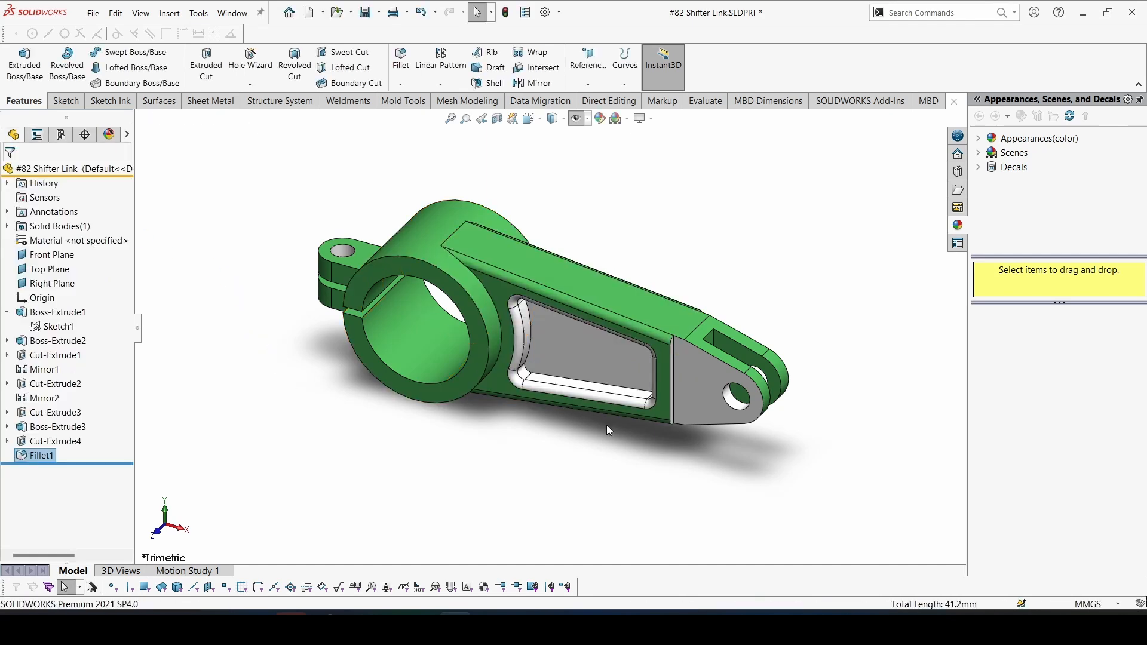
middle_click_drag(607, 430, 754, 339)
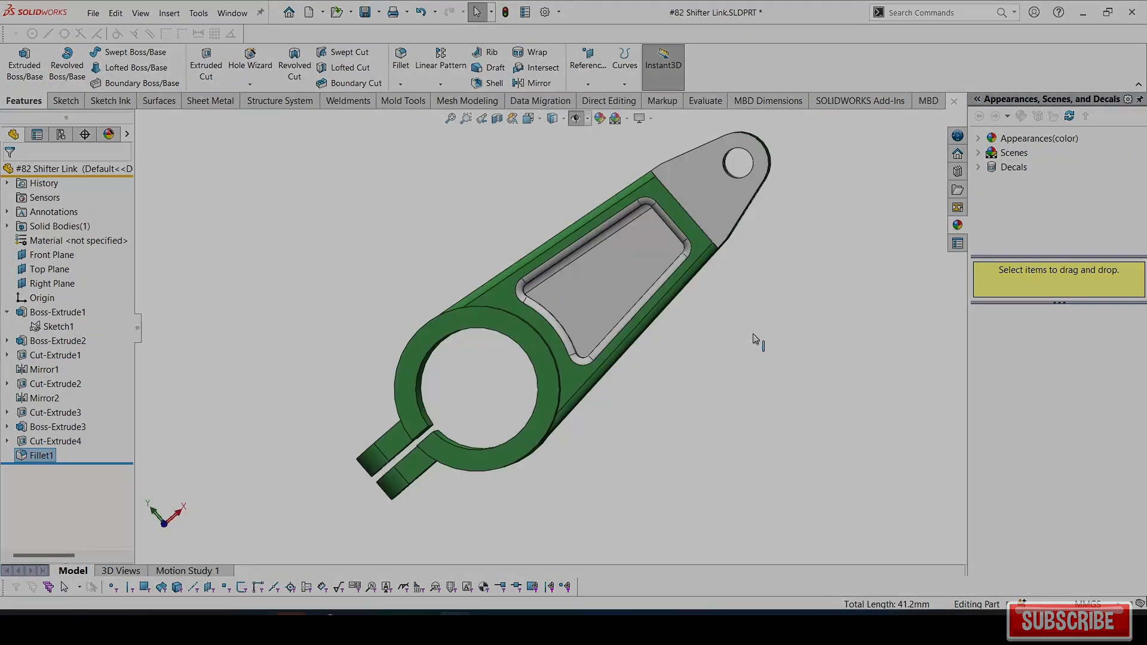